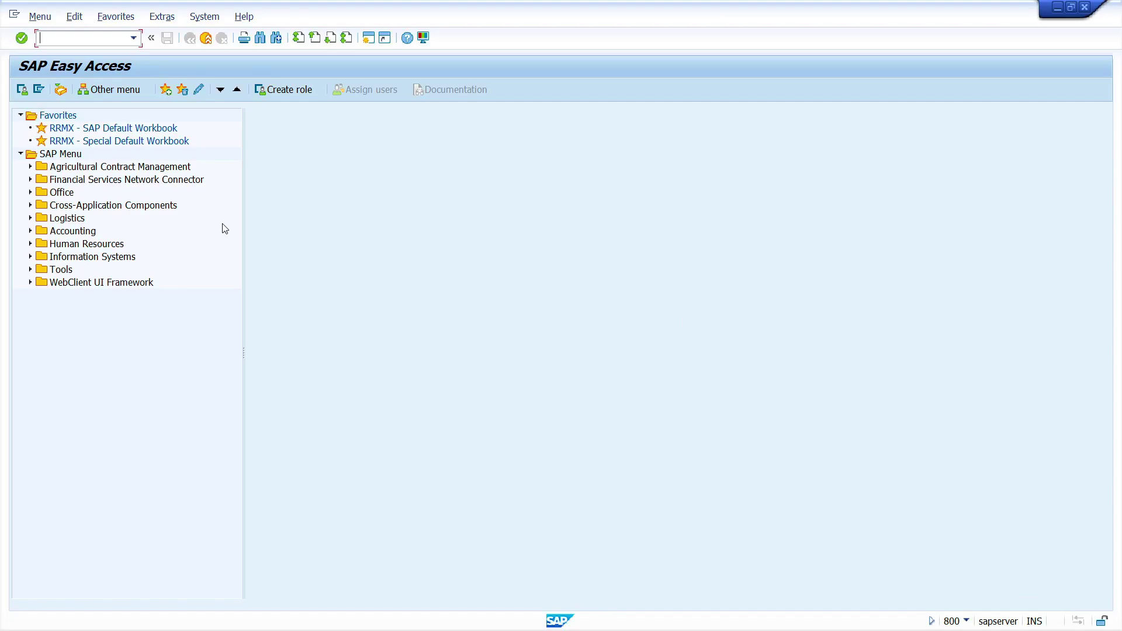
Start MM01 for a raw material (ROH) in industry sector M and accept the selected views.
text(mm01)
key(Return)
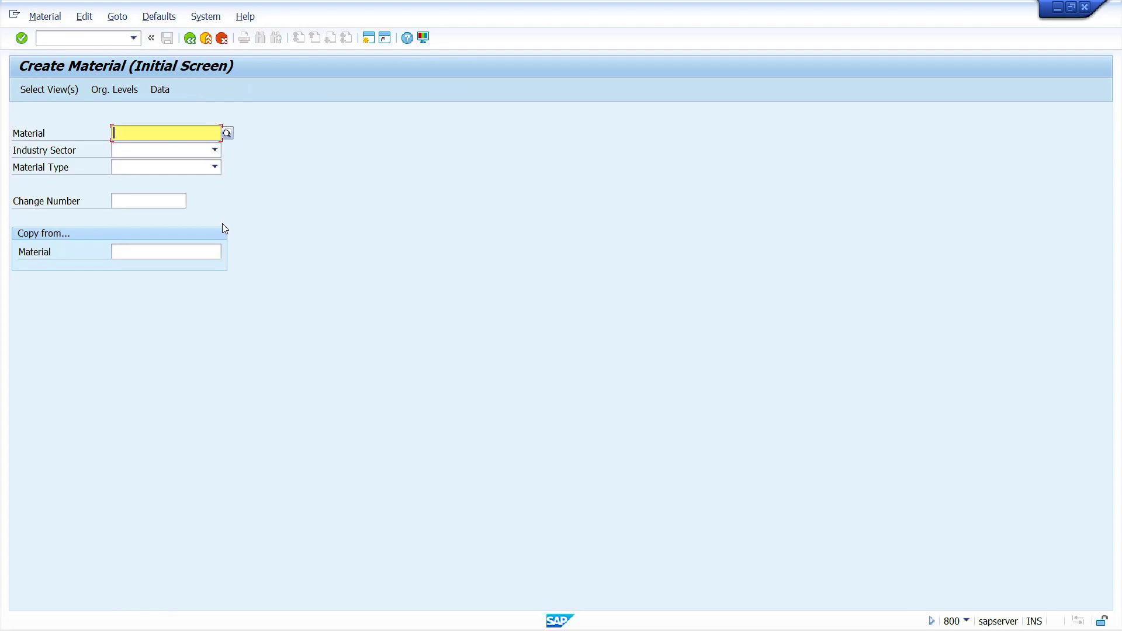
key(Tab)
text(M)
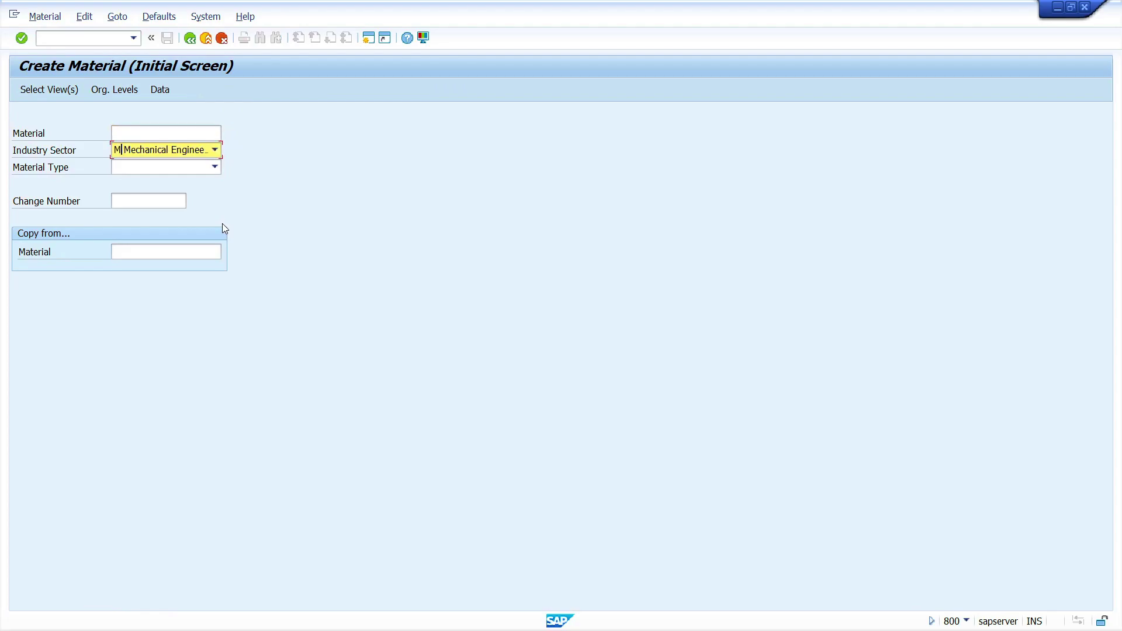
key(Tab)
text(RO)
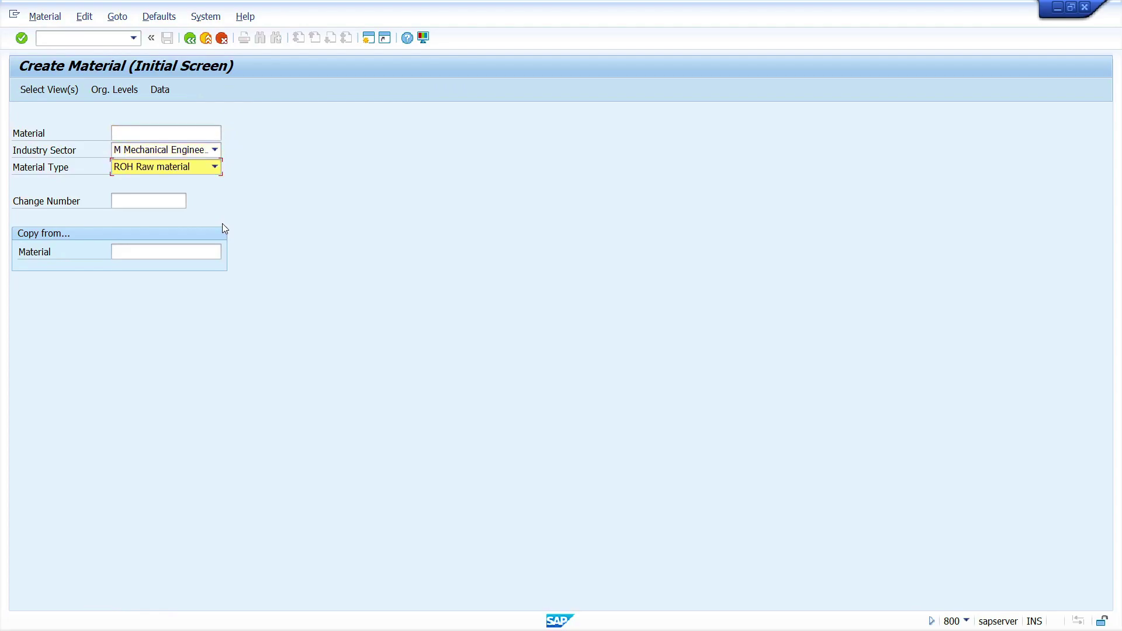
key(Return)
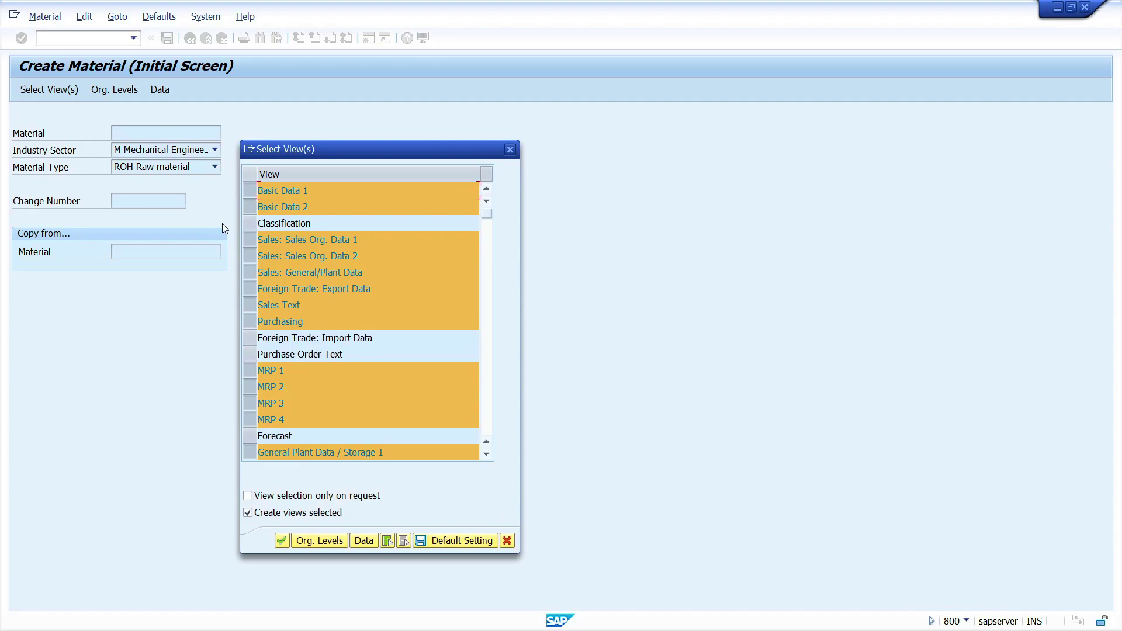
key(Return)
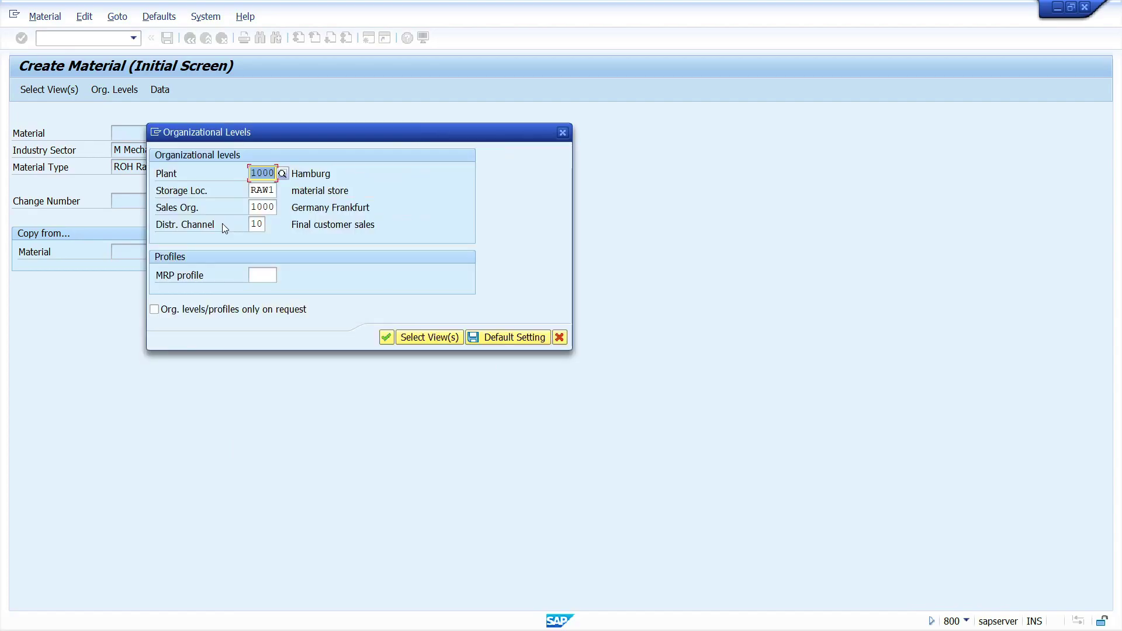
Confirm plant 1000 / storage location RAW1 and enter the description 'return to vendor'.
key(Return)
text(r)
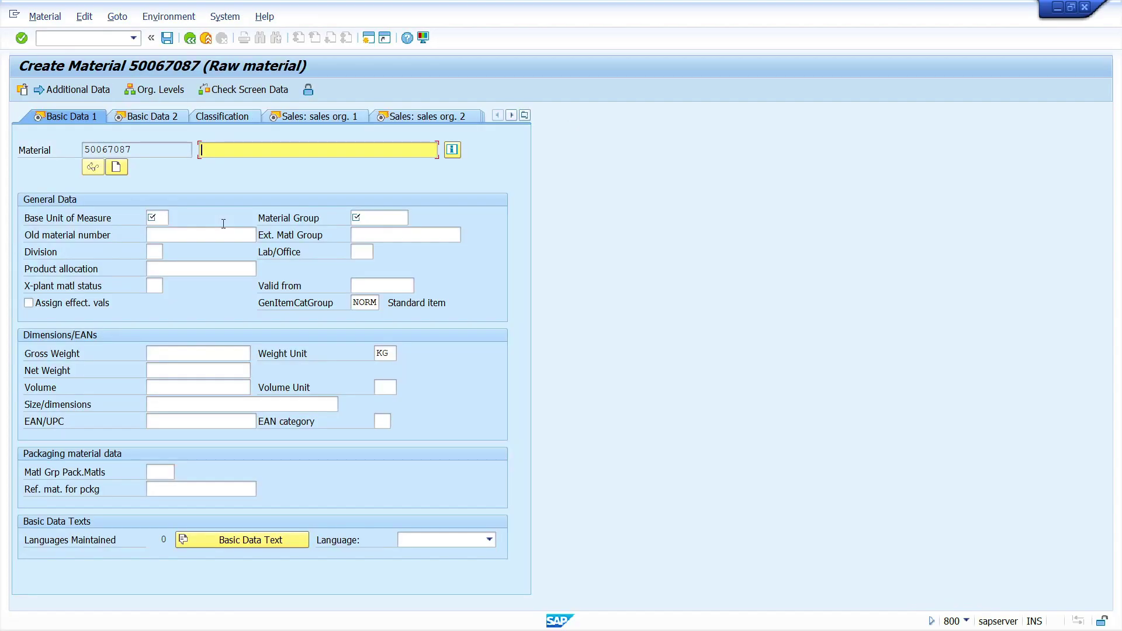
key(Down)
key(Tab)
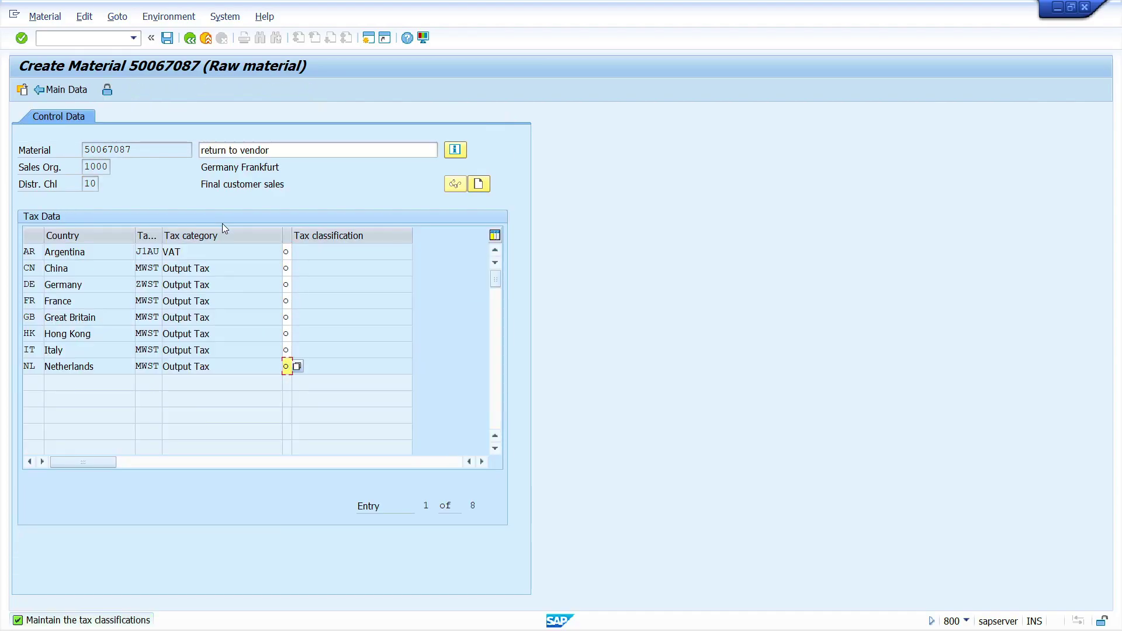
Set purchasing group 001 and make the material source-list required.
key(Return)
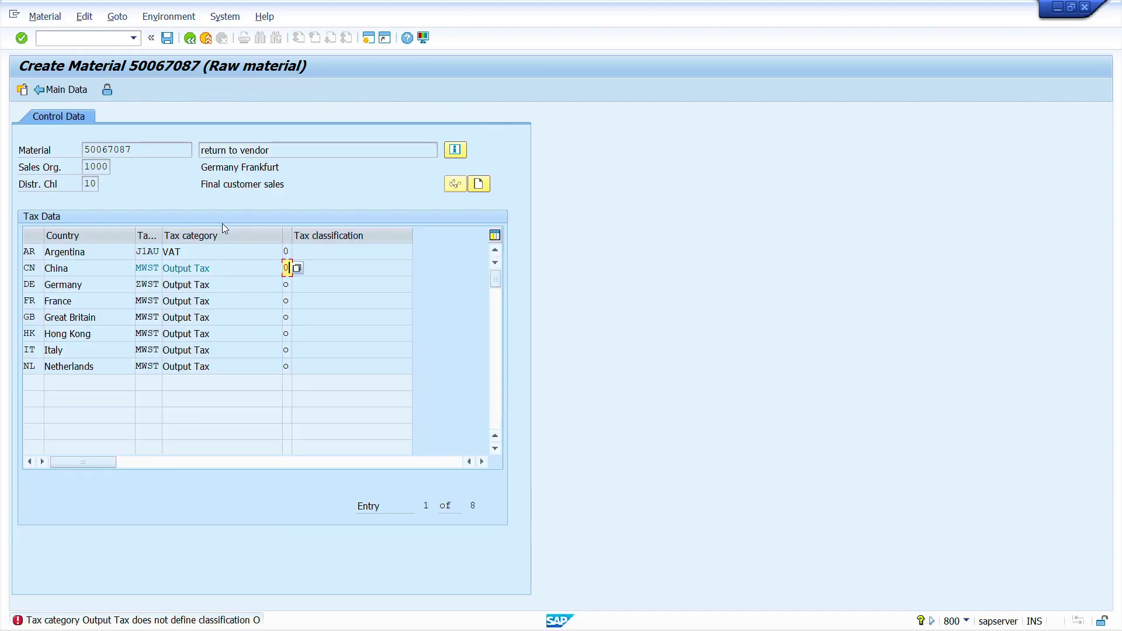
key(Return)
key(Return)
key(Return)
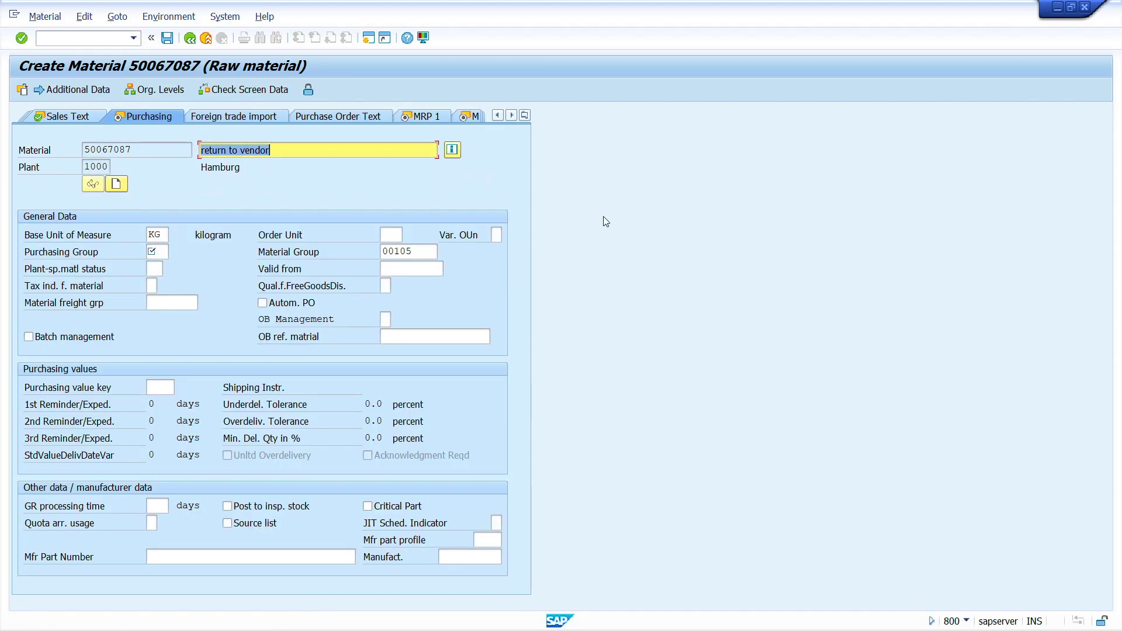
text(001)
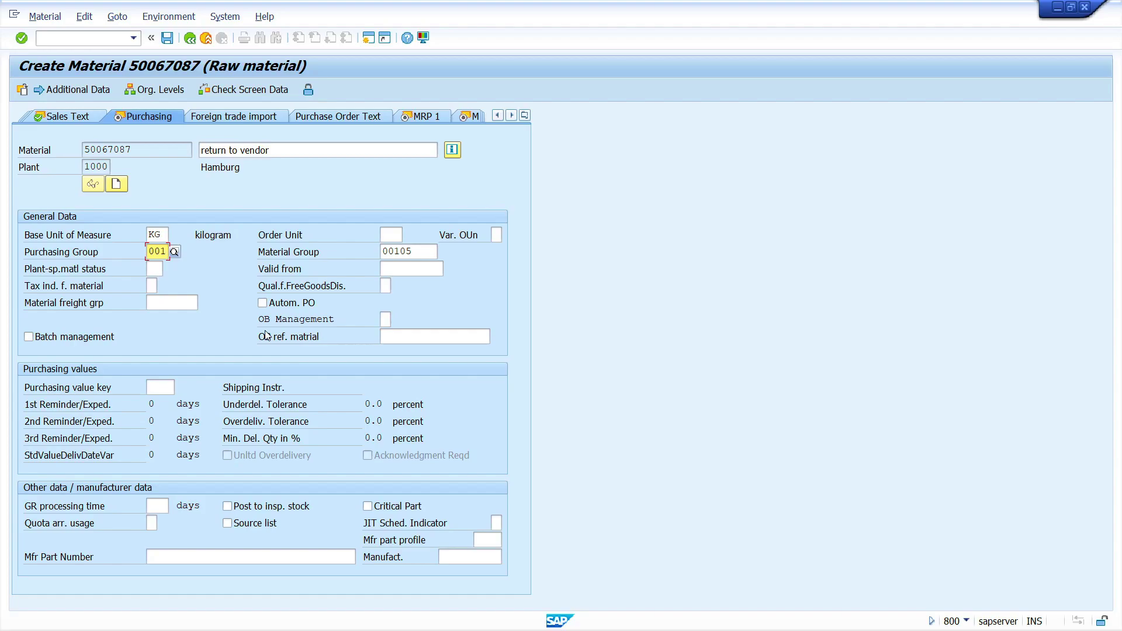
click(255, 525)
On MRP 1, set MRP type PD, MRP controller 001 and lot size EX.
key(Return)
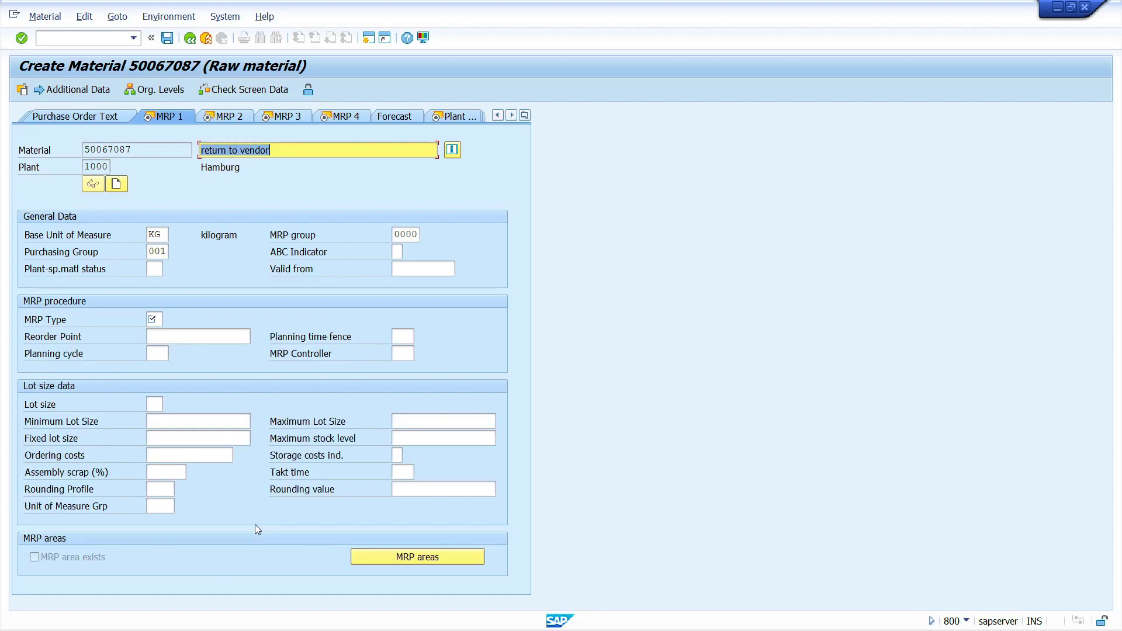
click(154, 319)
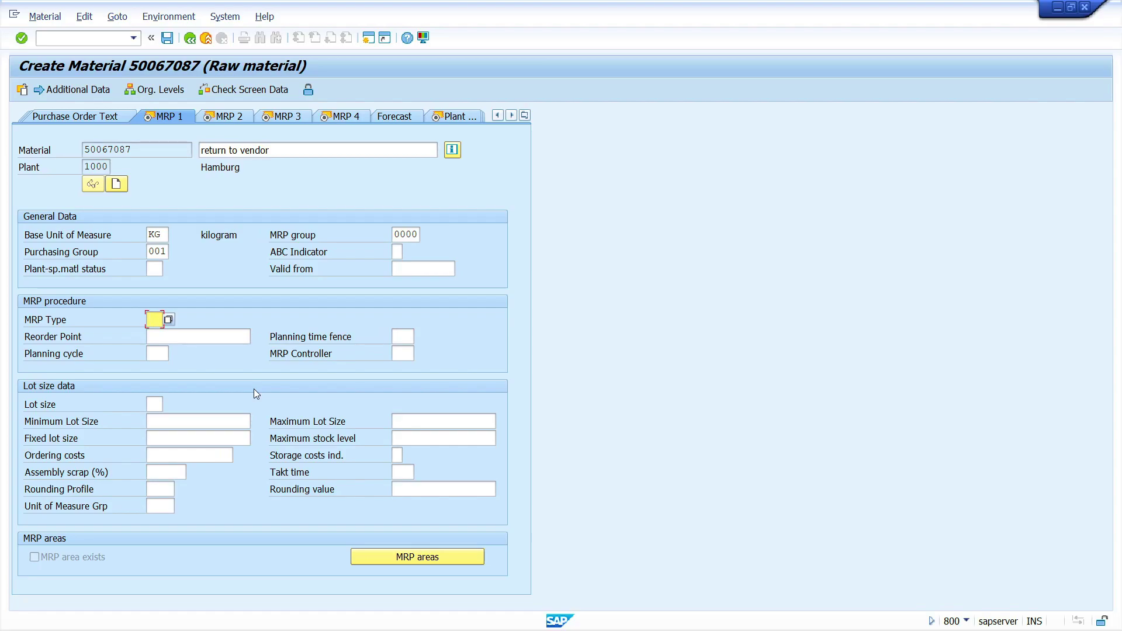
text(pd)
key(Tab)
key(Tab)
key(Tab)
key(Tab)
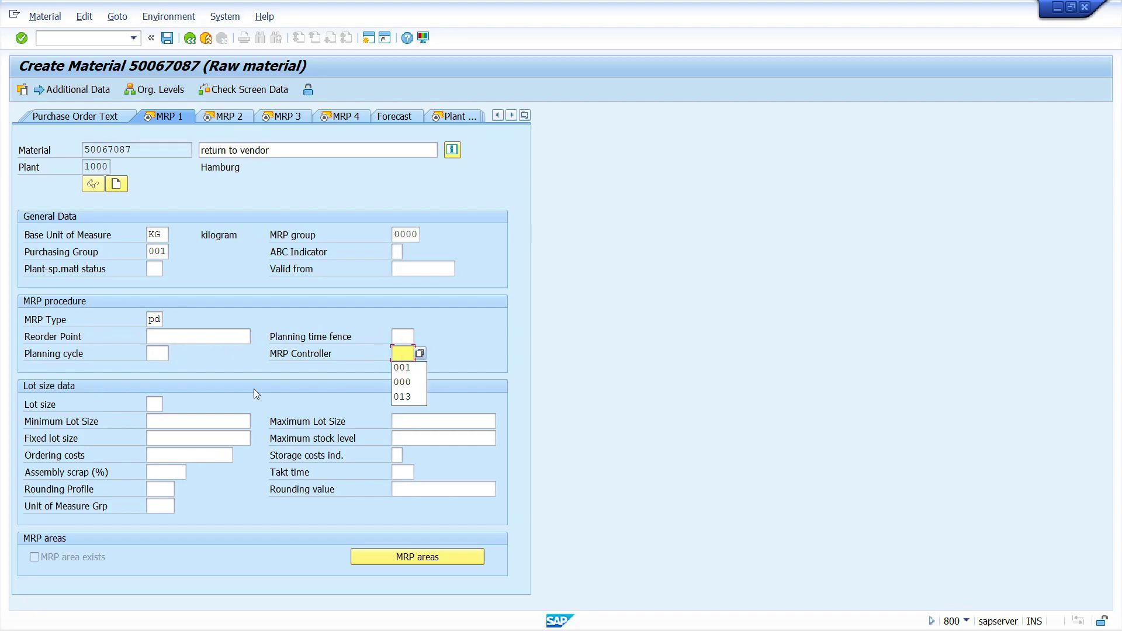
key(Down)
key(Return)
key(Tab)
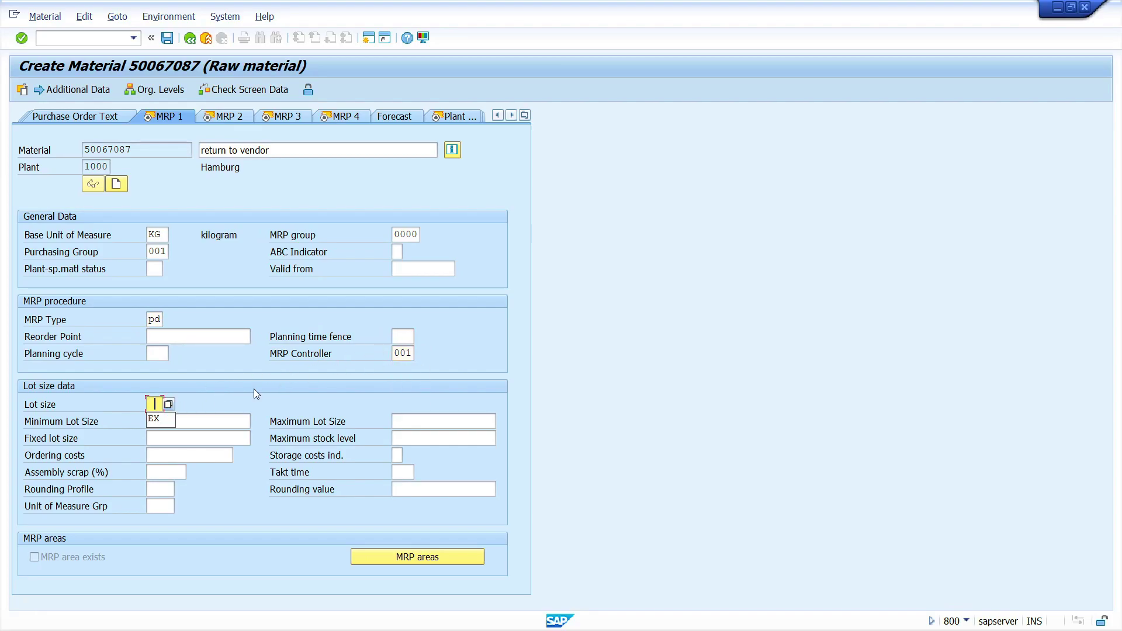
key(Down)
key(Return)
key(Return)
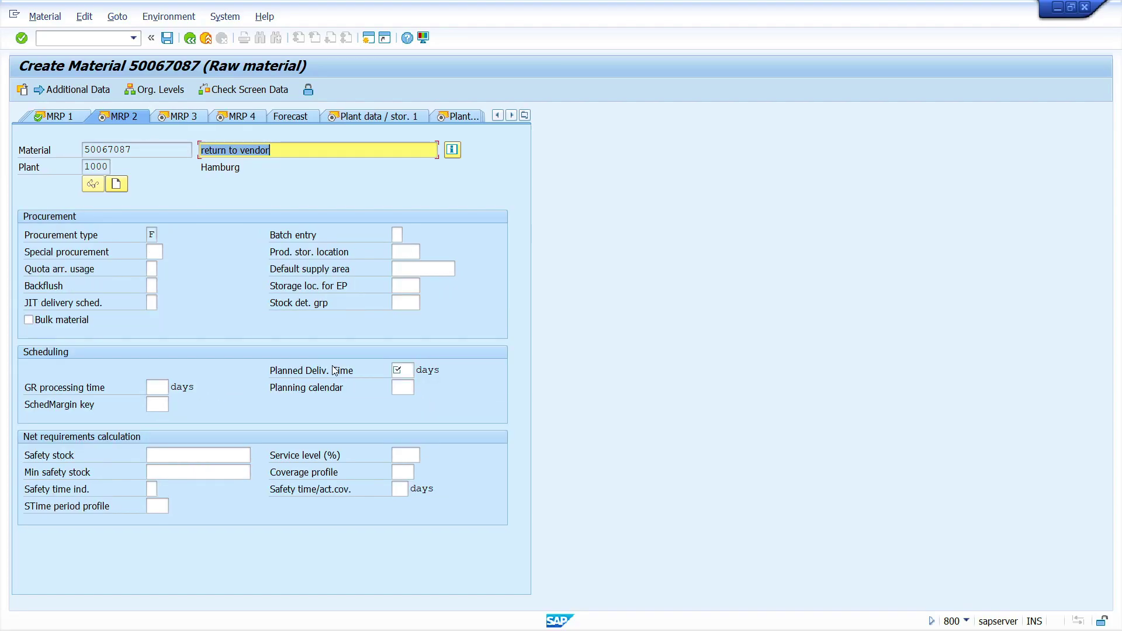
On MRP 2, enter planned delivery time 1, scheduling margin key 000 and safety stock 10.
click(403, 370)
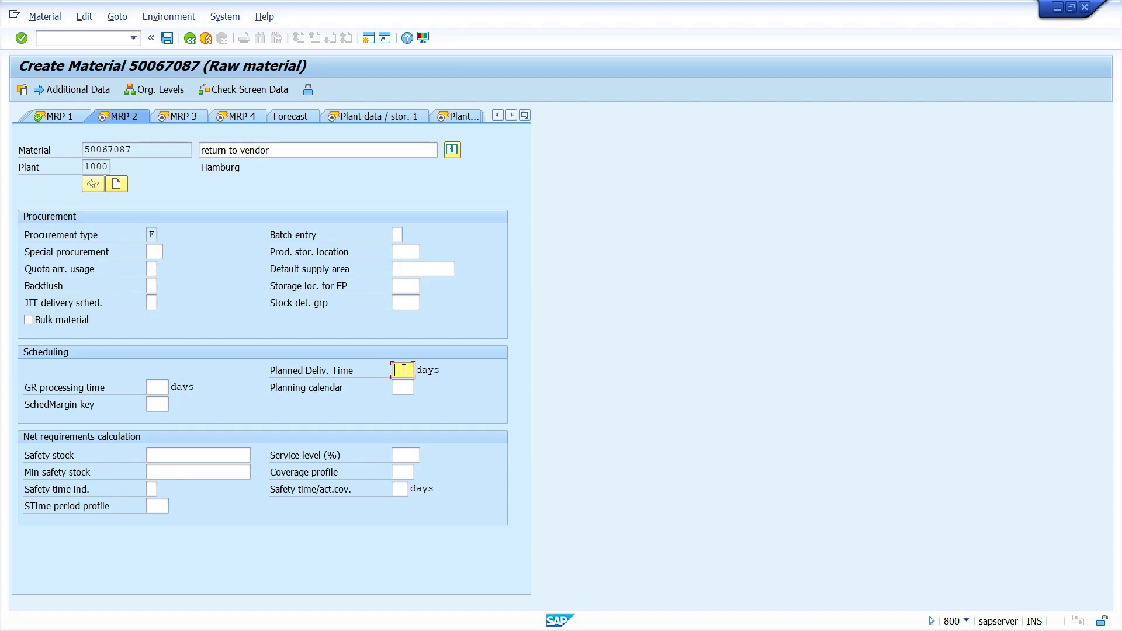
text(1)
key(Tab)
key(Tab)
key(Tab)
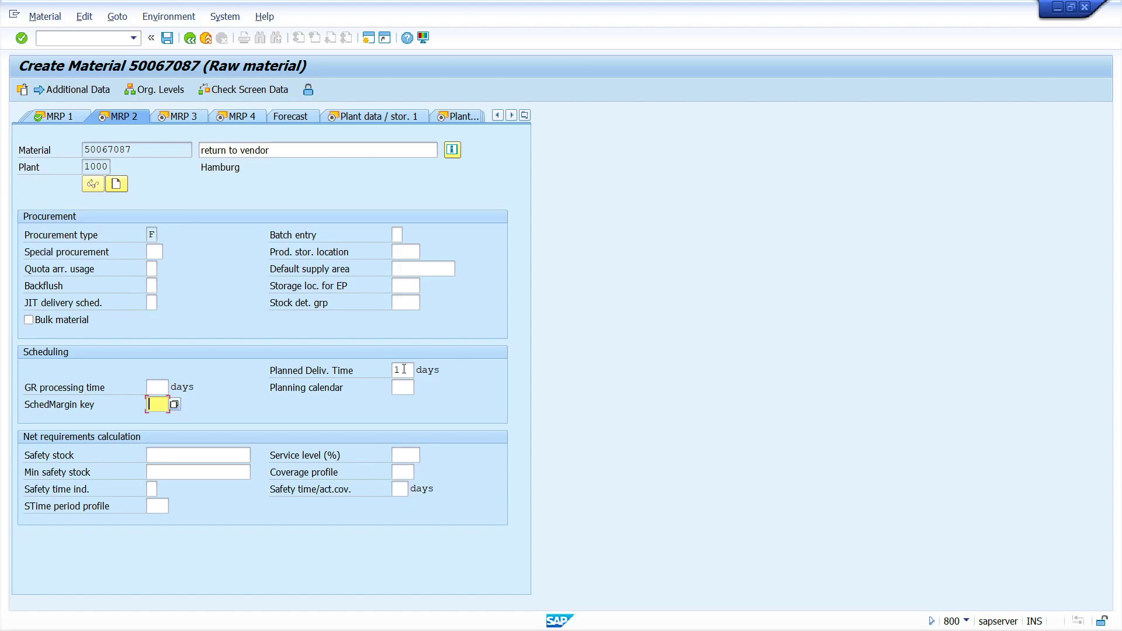
text(000)
click(197, 455)
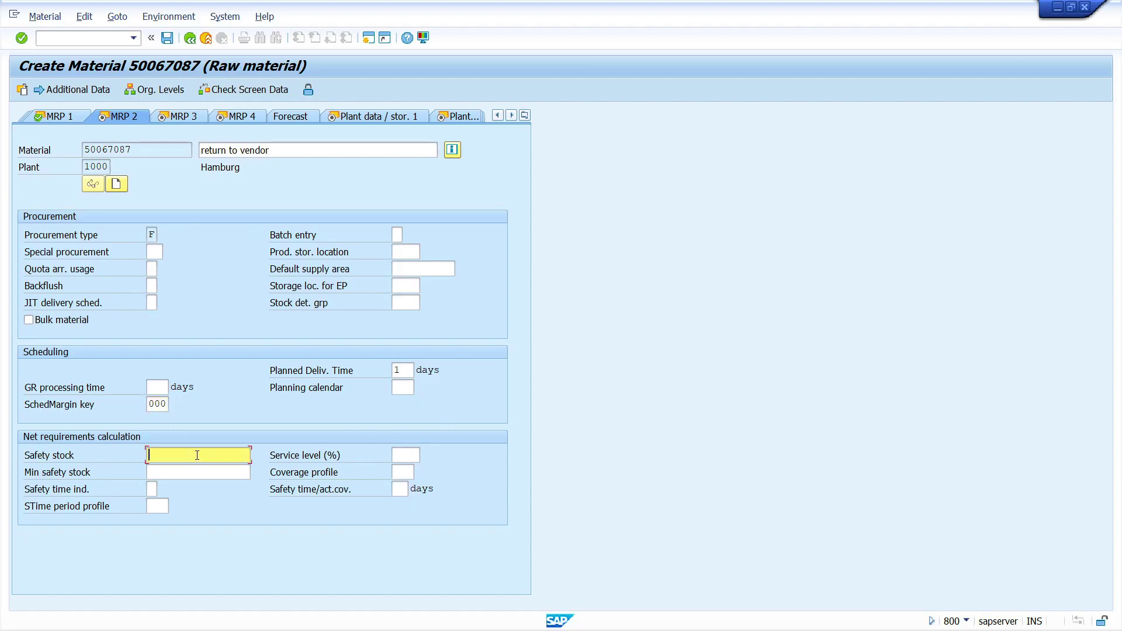
text(10)
Save the material with valuation class 3000 and select the new material number 50067087.
key(Return)
key(Return)
key(Return)
key(Return)
key(Return)
key(Return)
key(Return)
key(Return)
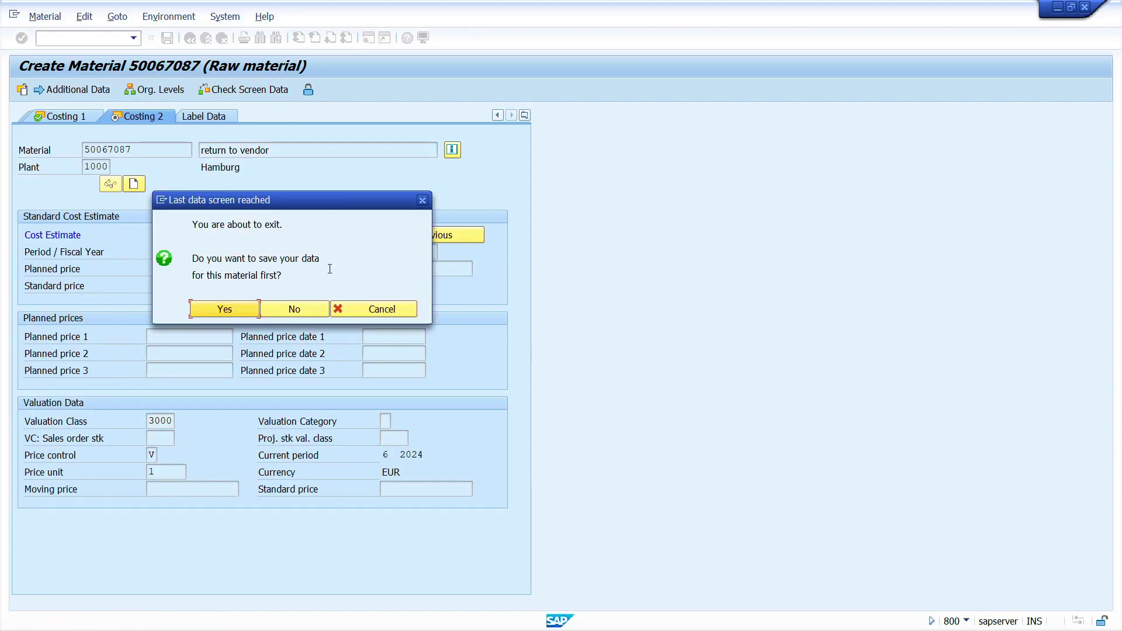
click(227, 308)
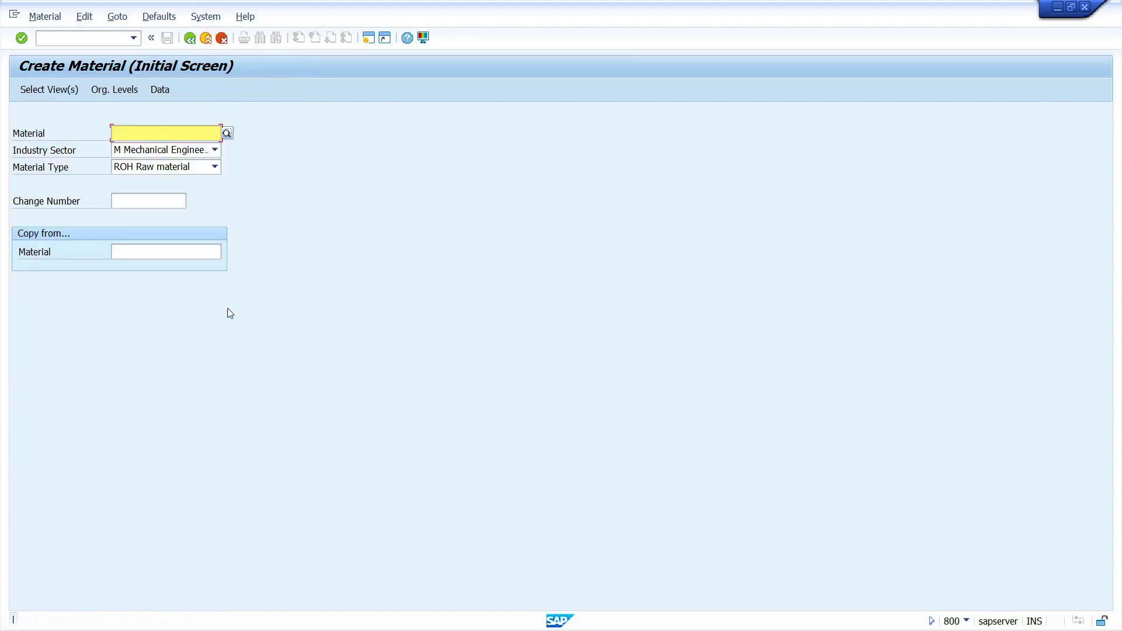
double_click(161, 621)
double_click(292, 120)
key(super+c)
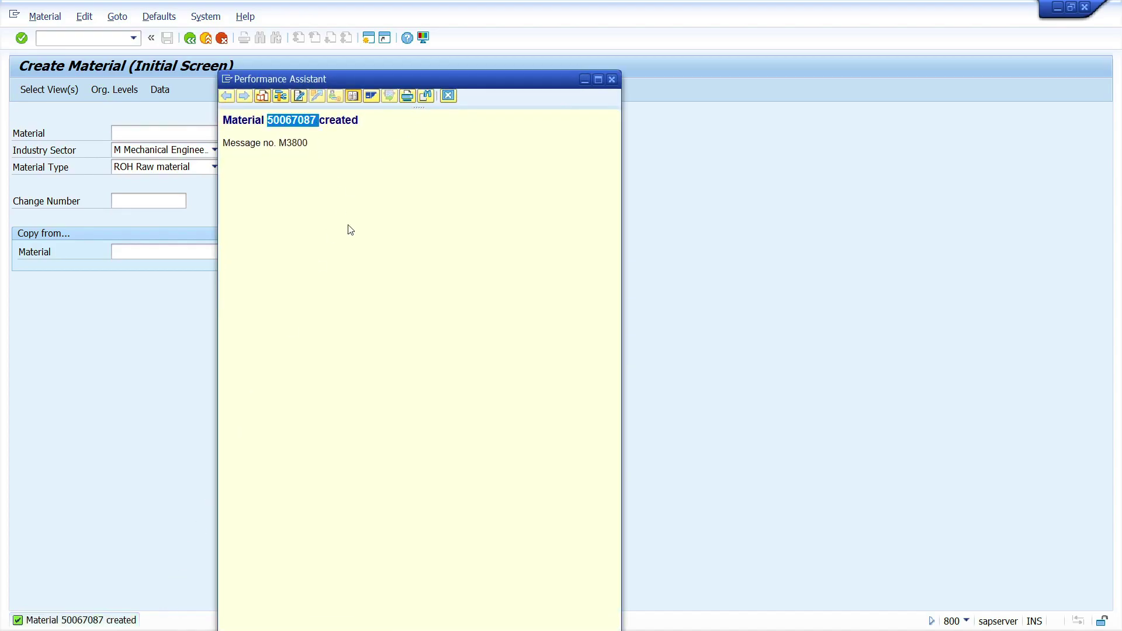
key(Escape)
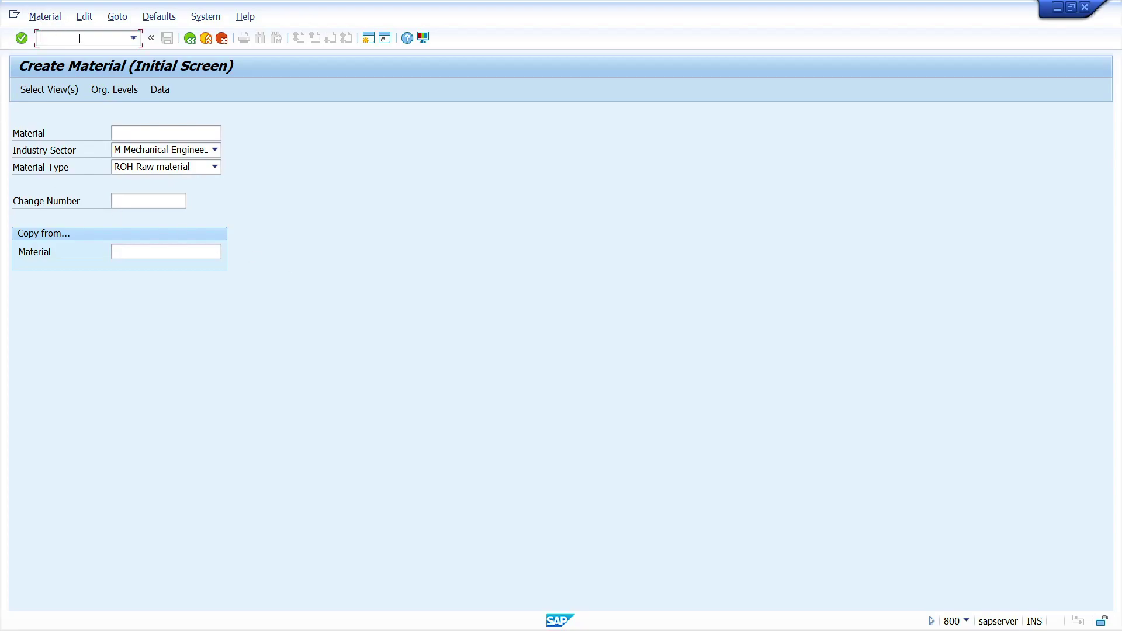
Start ME31 for an LP agreement with vendor 1000, purchasing org 1000 and group 001.
text(/nme31l)
key(Return)
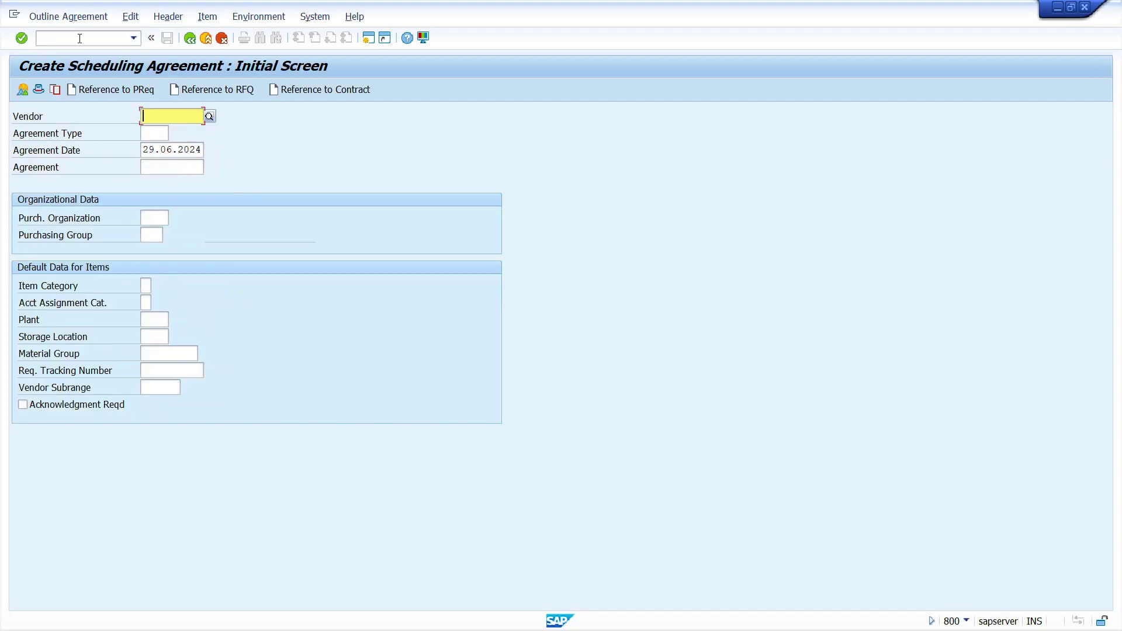
text(1000)
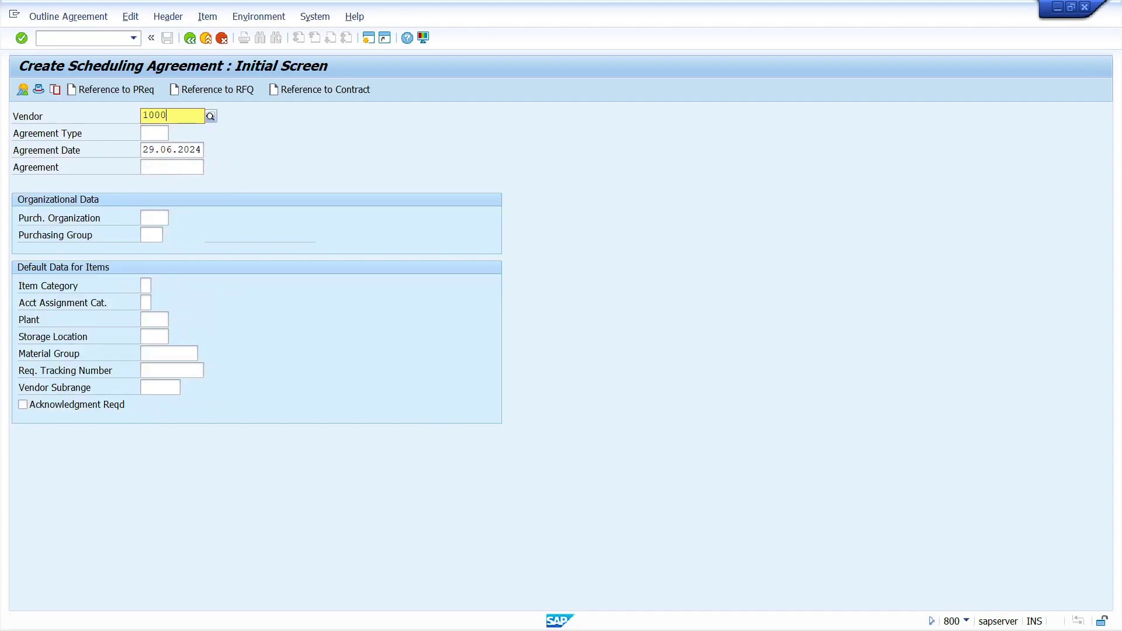
key(Tab)
key(BackSpace)
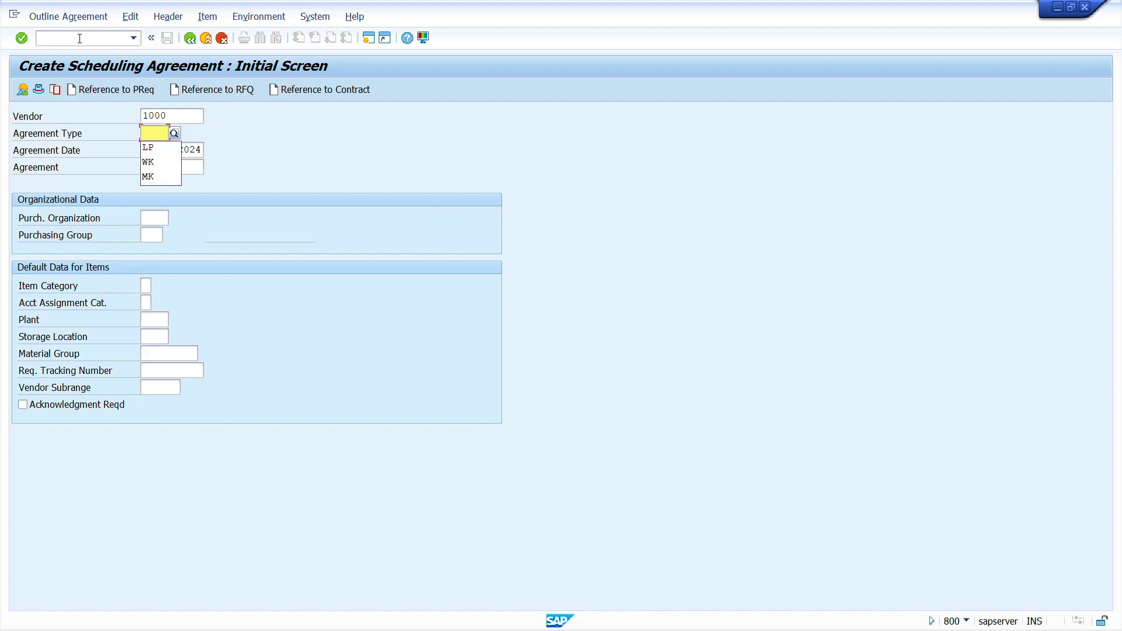
key(Return)
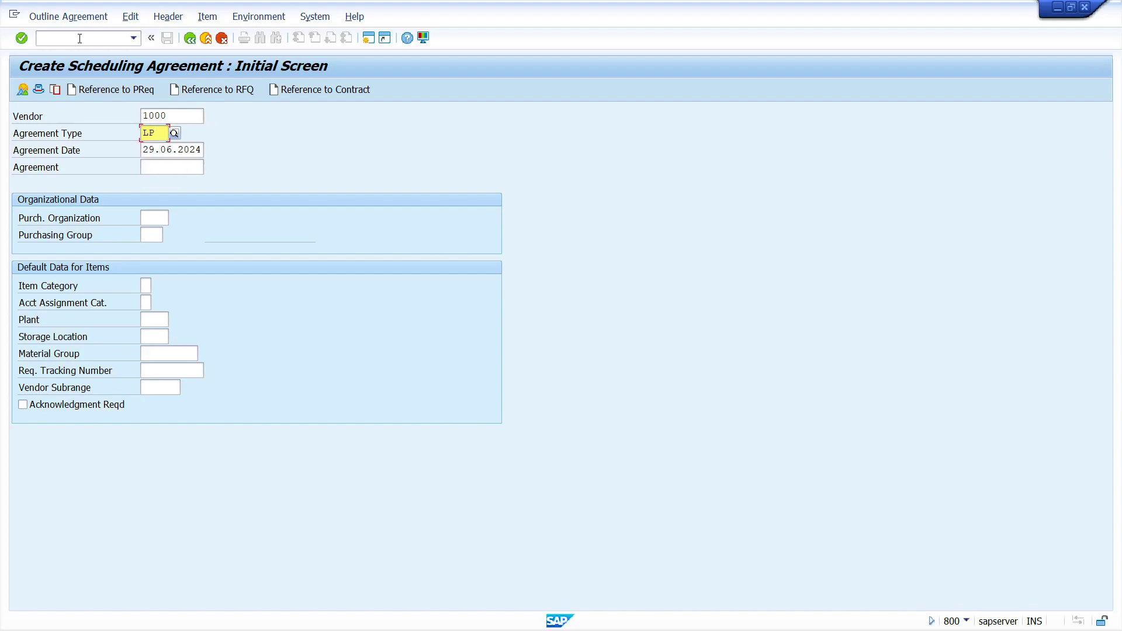
key(Tab)
key(Tab)
key(Tab)
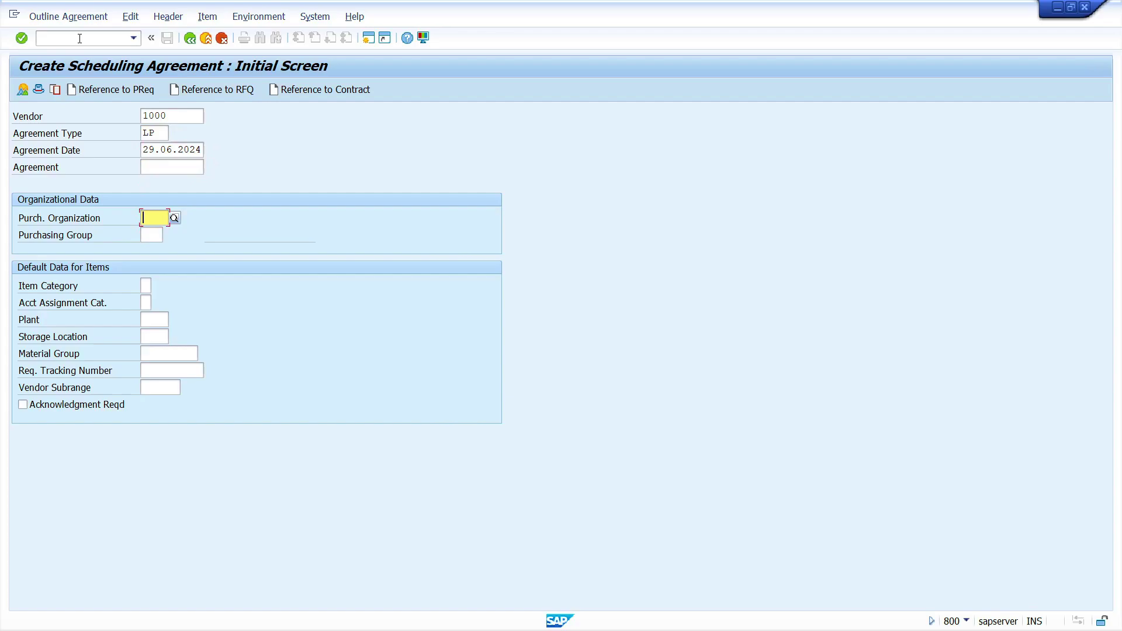
text(1000)
key(Tab)
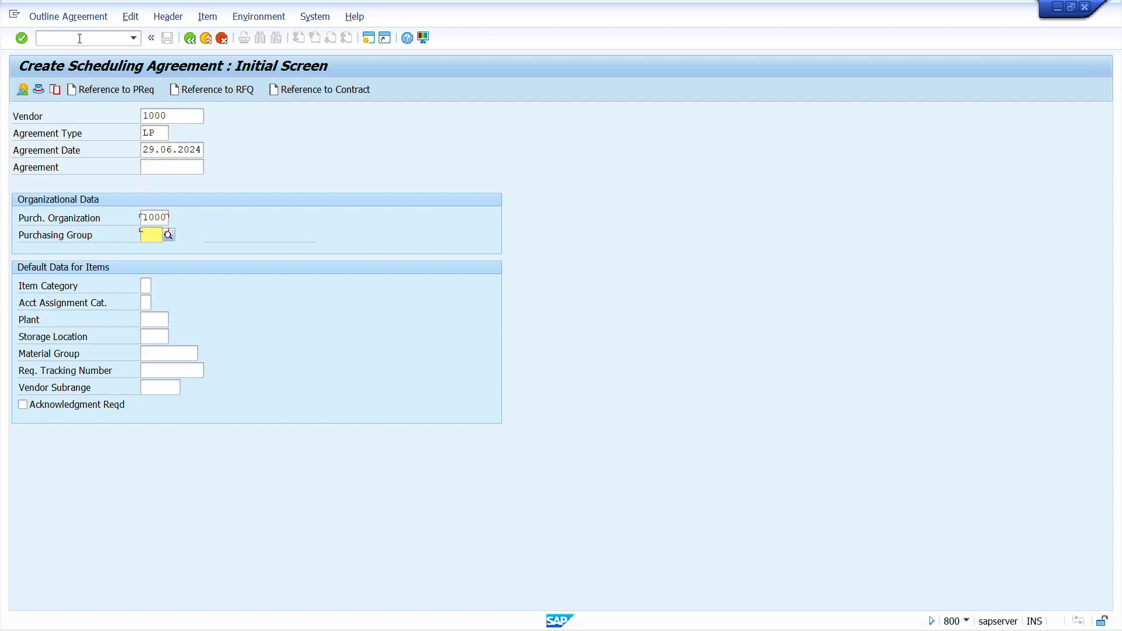
text(001)
key(Return)
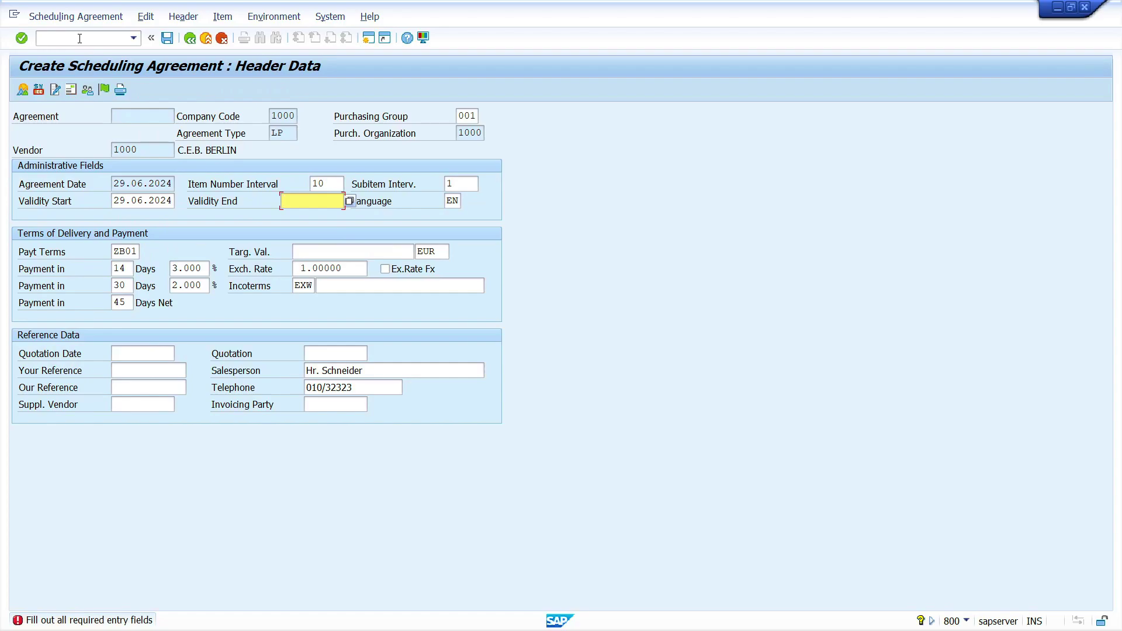
Set the header validity end to 31122024 and proceed to the item overview.
text(3)
key(Down)
key(Return)
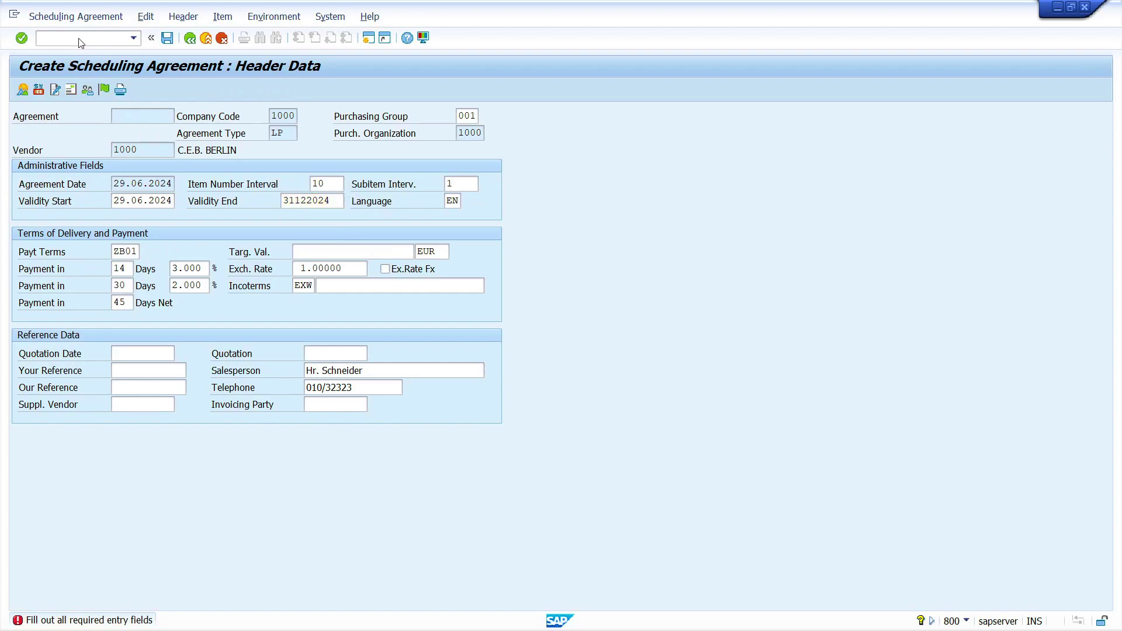
key(Return)
Fill item 10 with material 50067087, target quantity 10000, net price 5, plant 1000 and a tax code.
key(Tab)
key(Tab)
key(Tab)
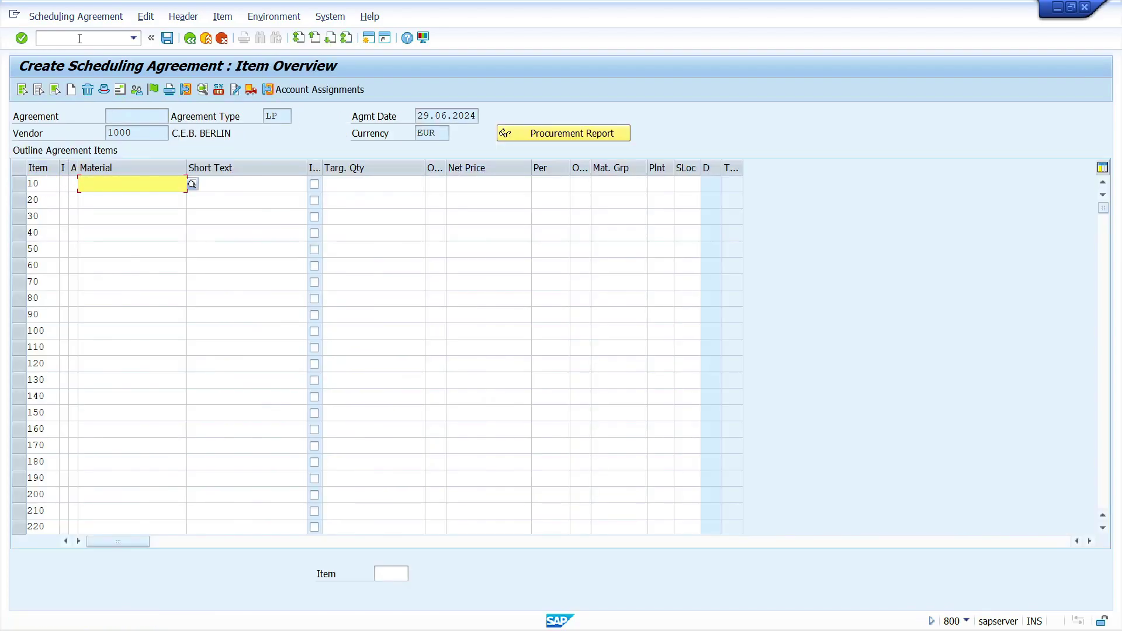
key(super+v)
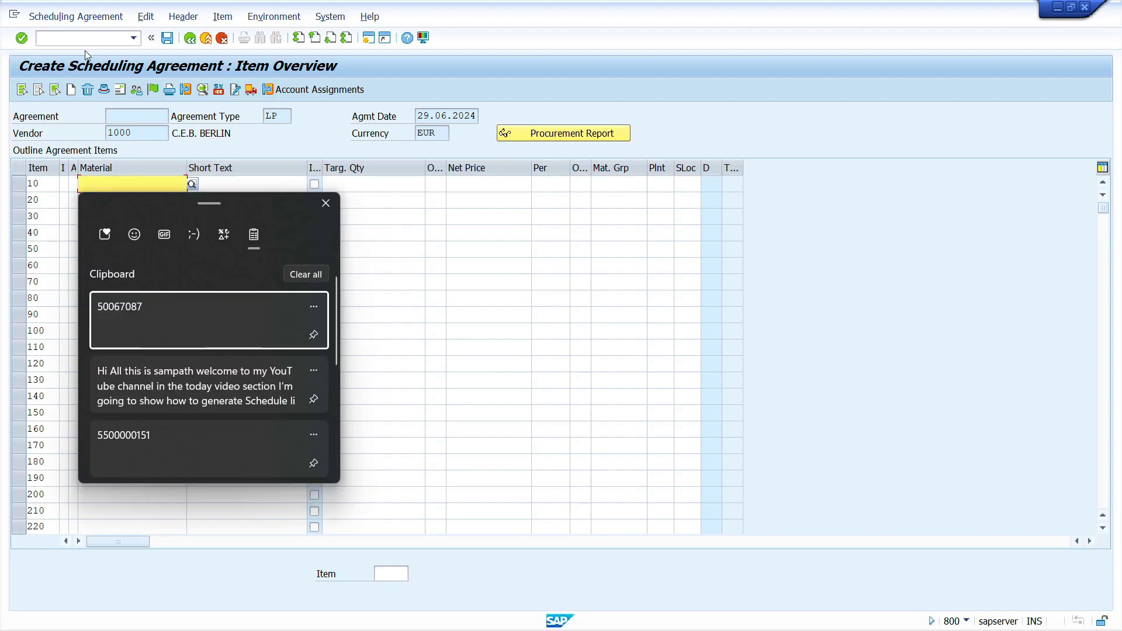
click(209, 327)
key(Tab)
key(Tab)
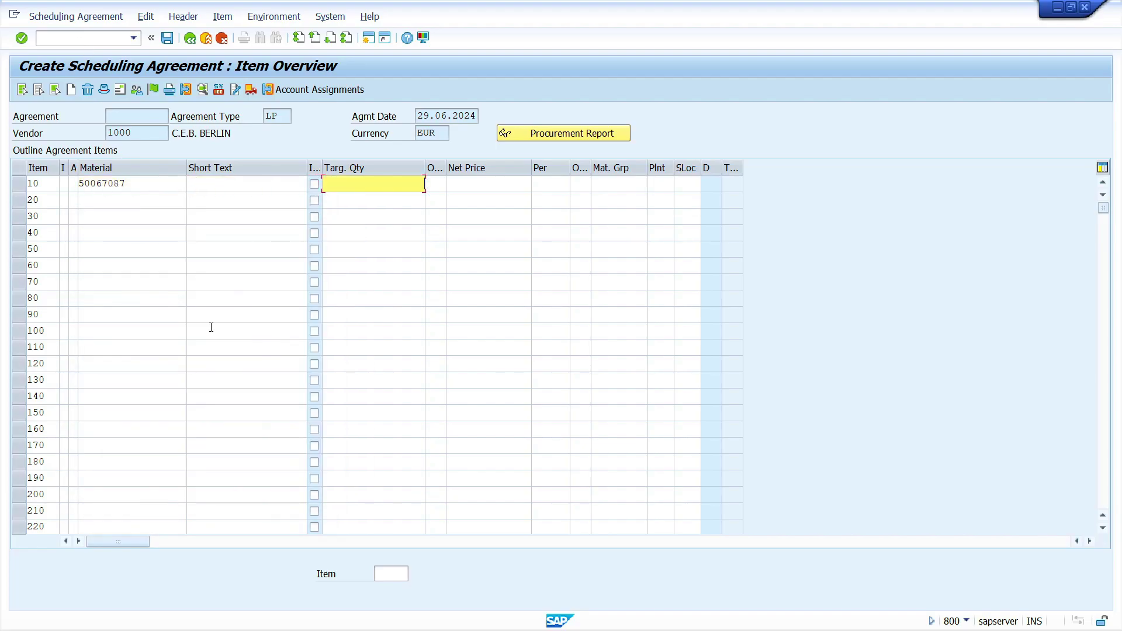
text(100)
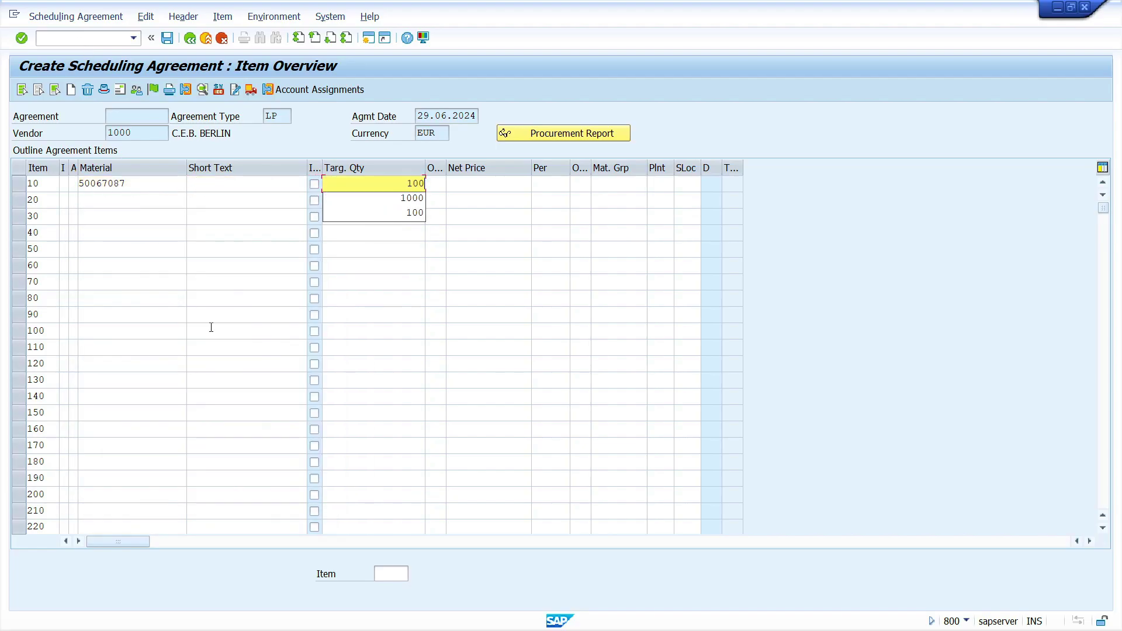
text(00)
key(Tab)
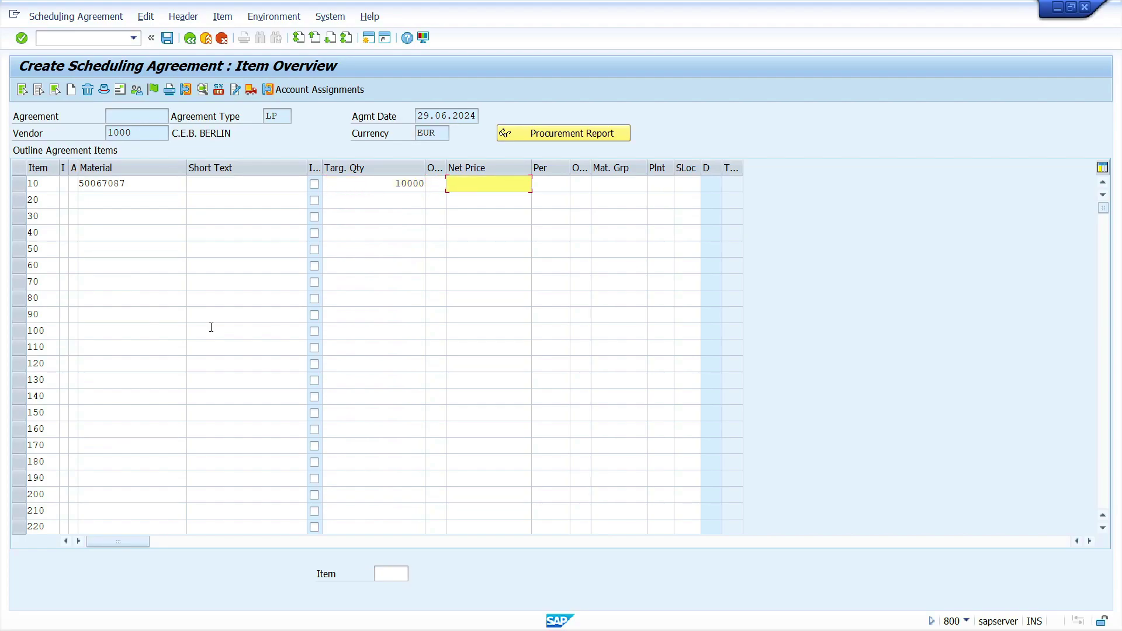
text(5)
key(Tab)
key(Tab)
key(Tab)
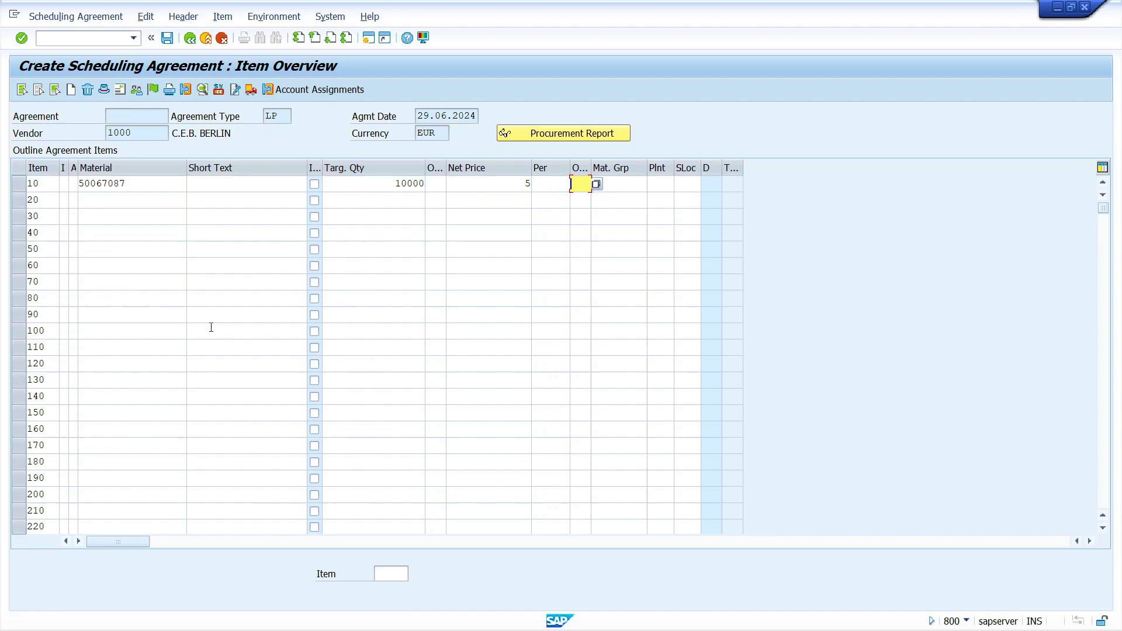
text(1000)
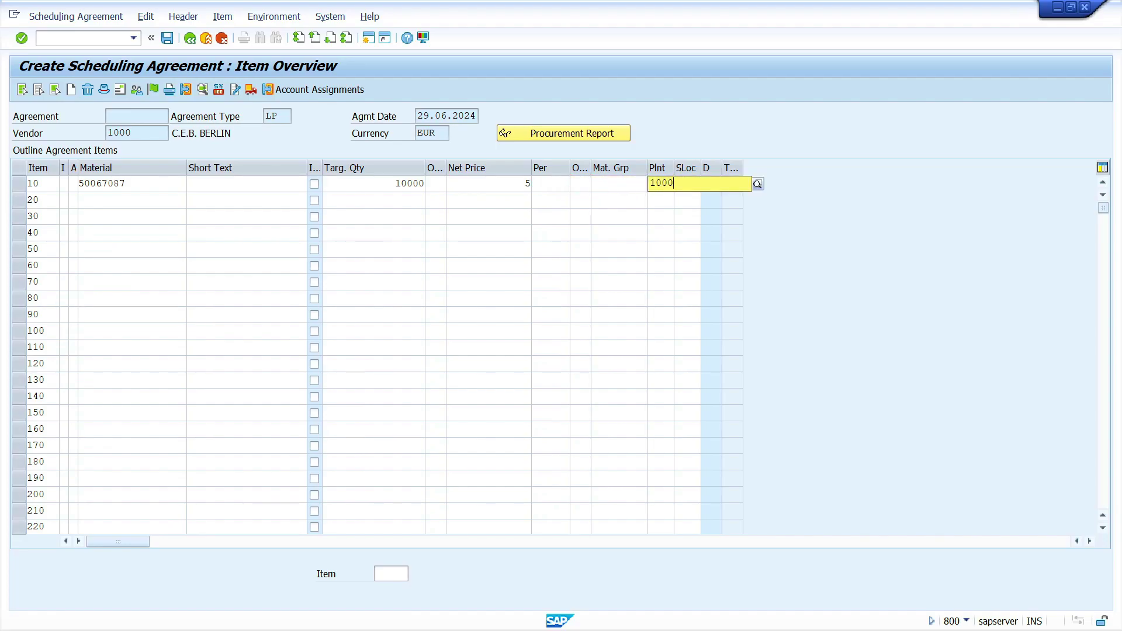
key(Return)
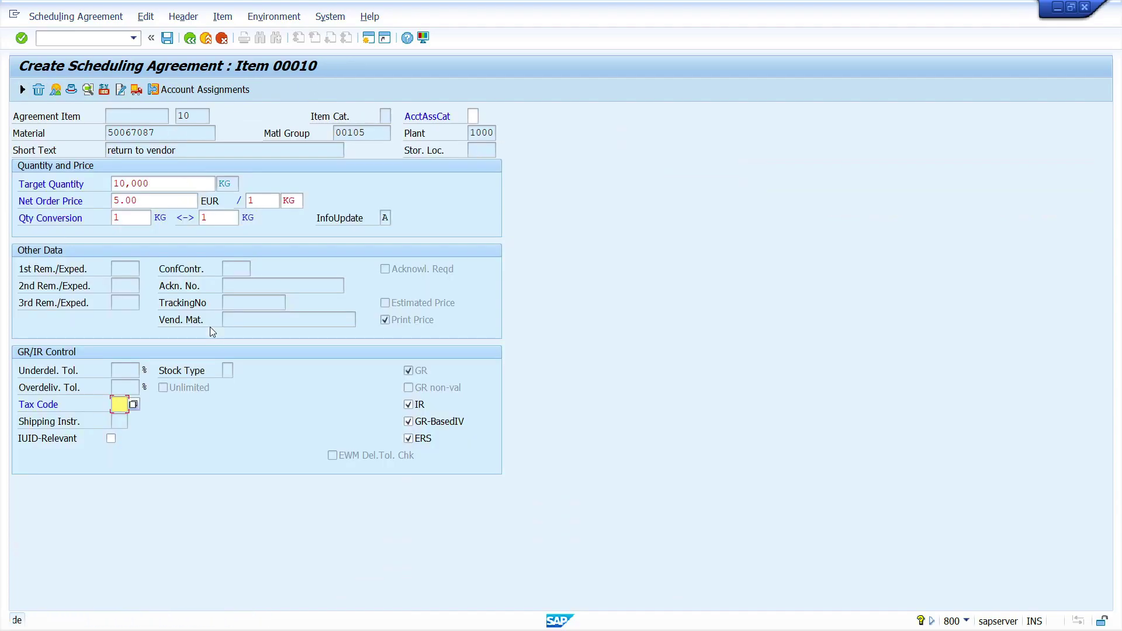
key(Down)
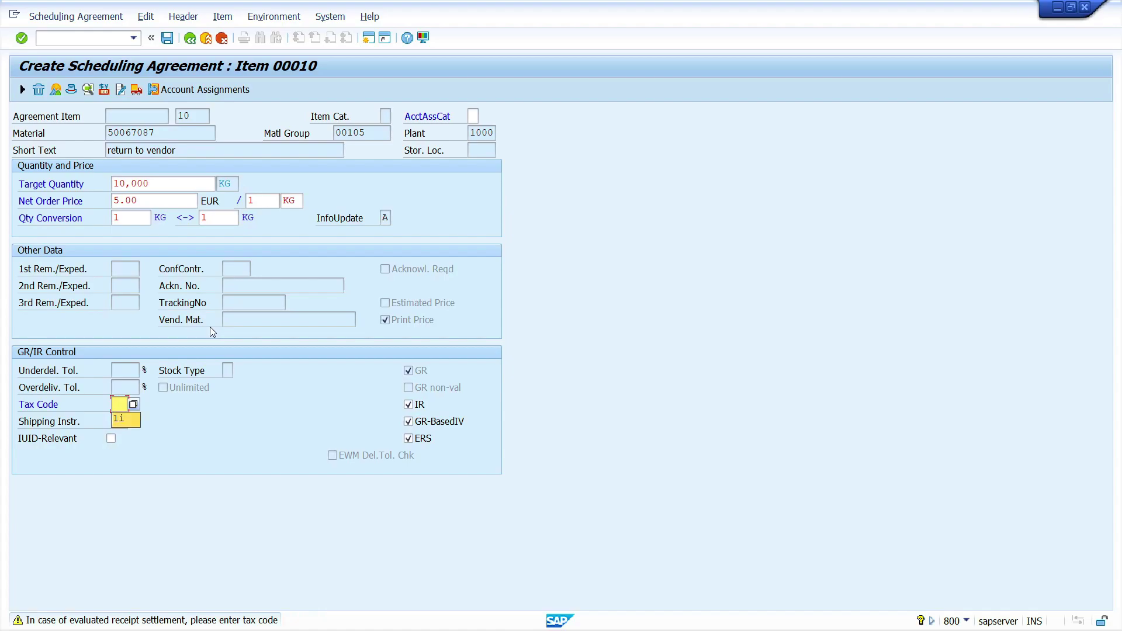
key(Return)
key(Return)
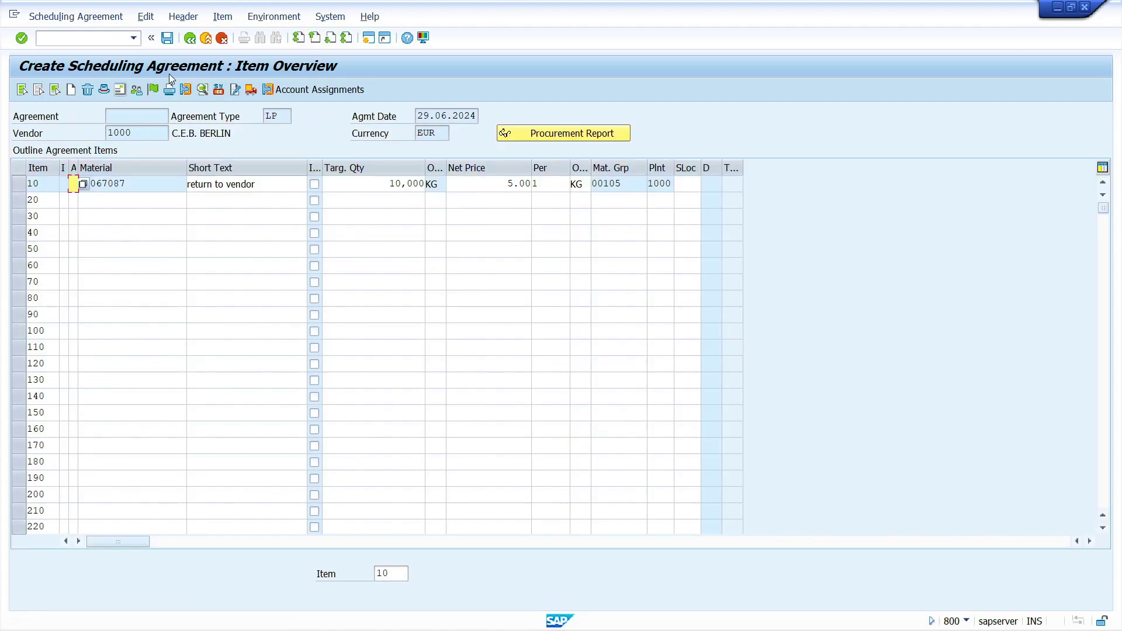
Save the scheduling agreement and copy its new agreement number from the message details.
click(167, 38)
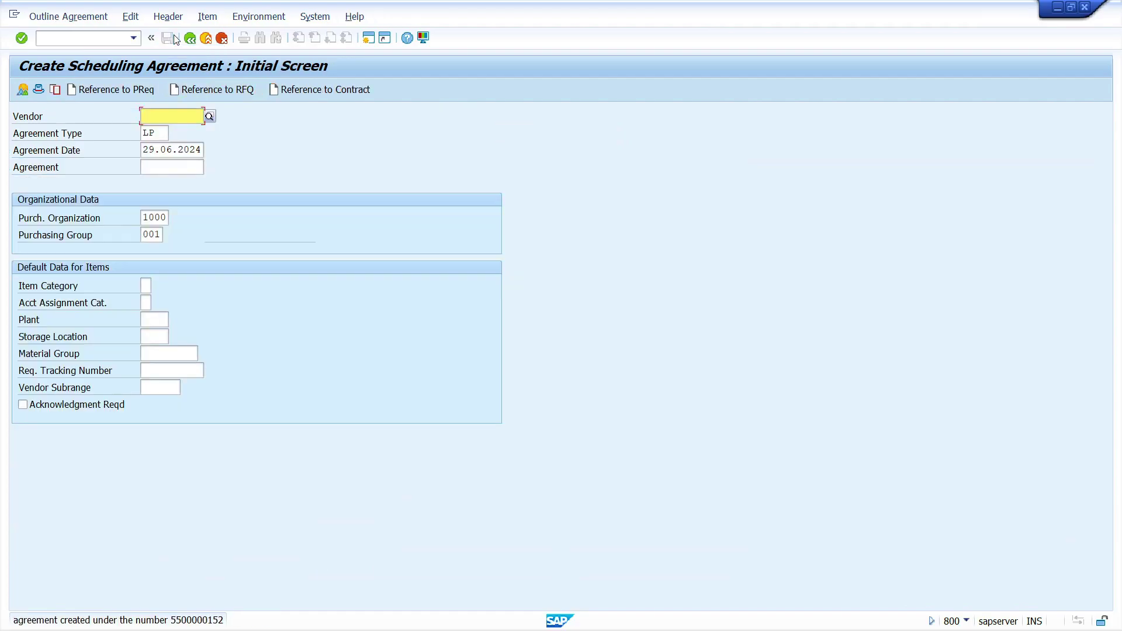
double_click(281, 618)
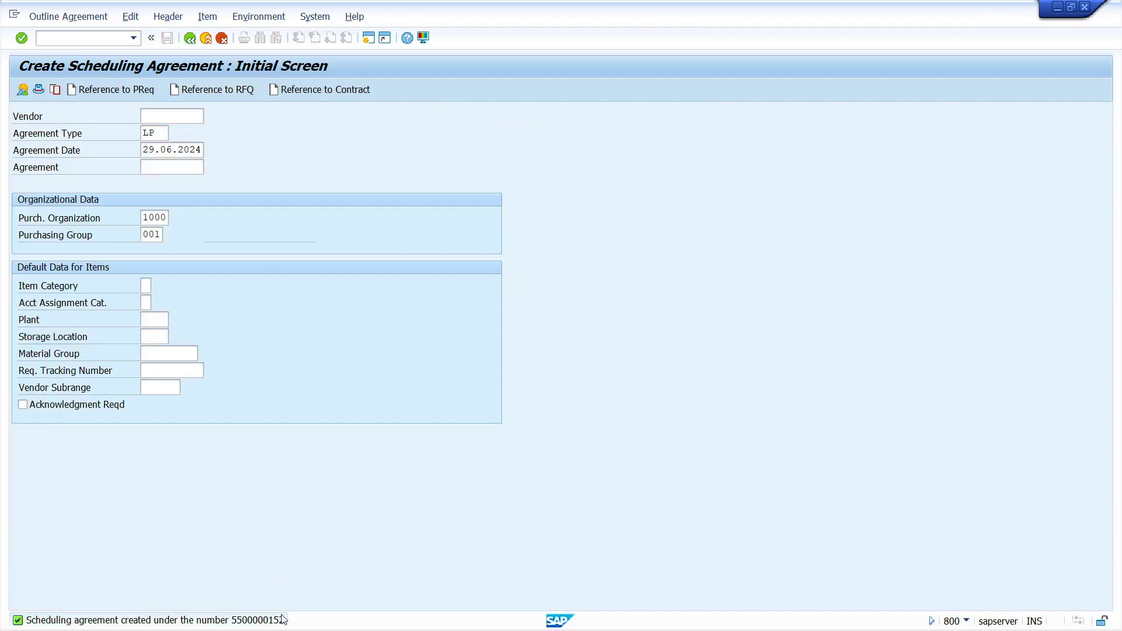
double_click(505, 124)
key(super+c)
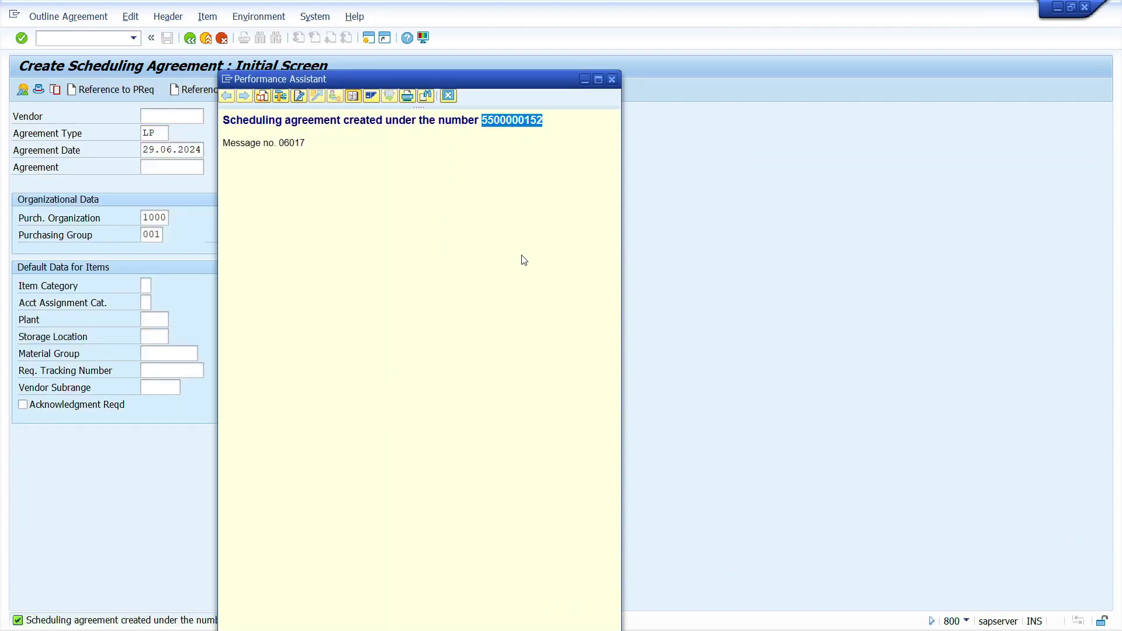
click(448, 96)
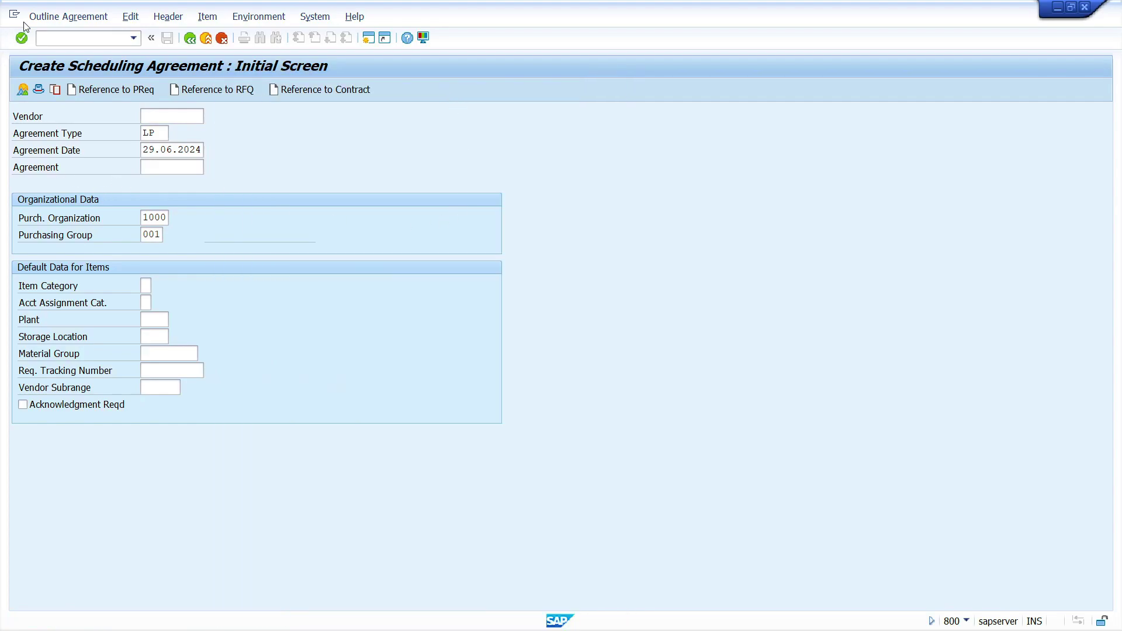
click(89, 43)
text(/nme01)
Open the source list for material 50067087 at plant 1000 with ME01.
key(Return)
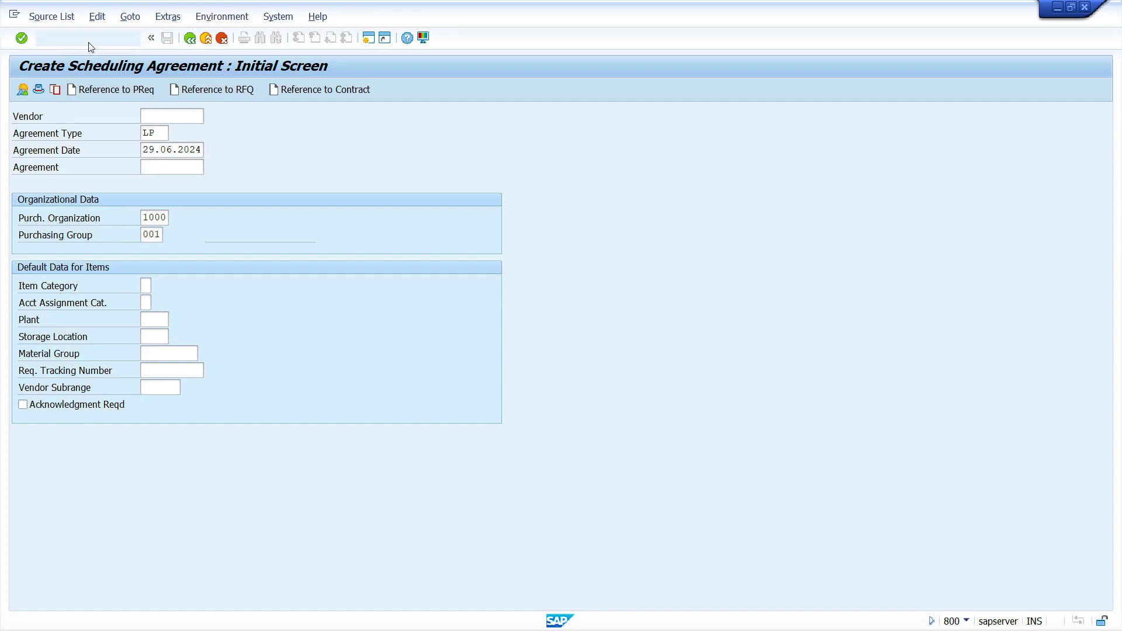
key(Tab)
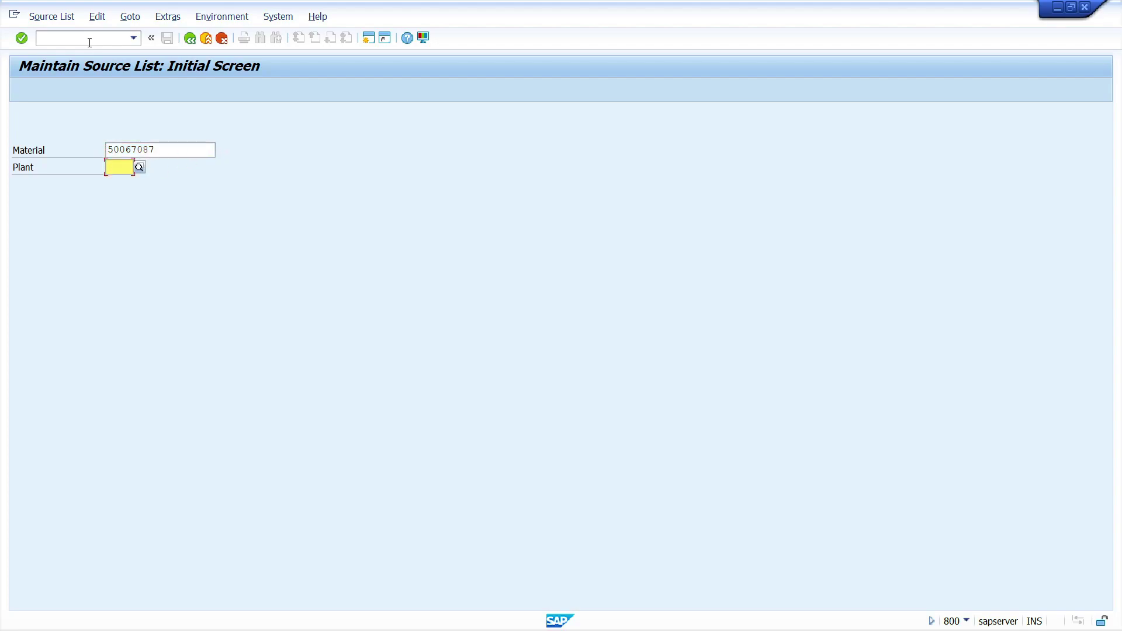
text(1000)
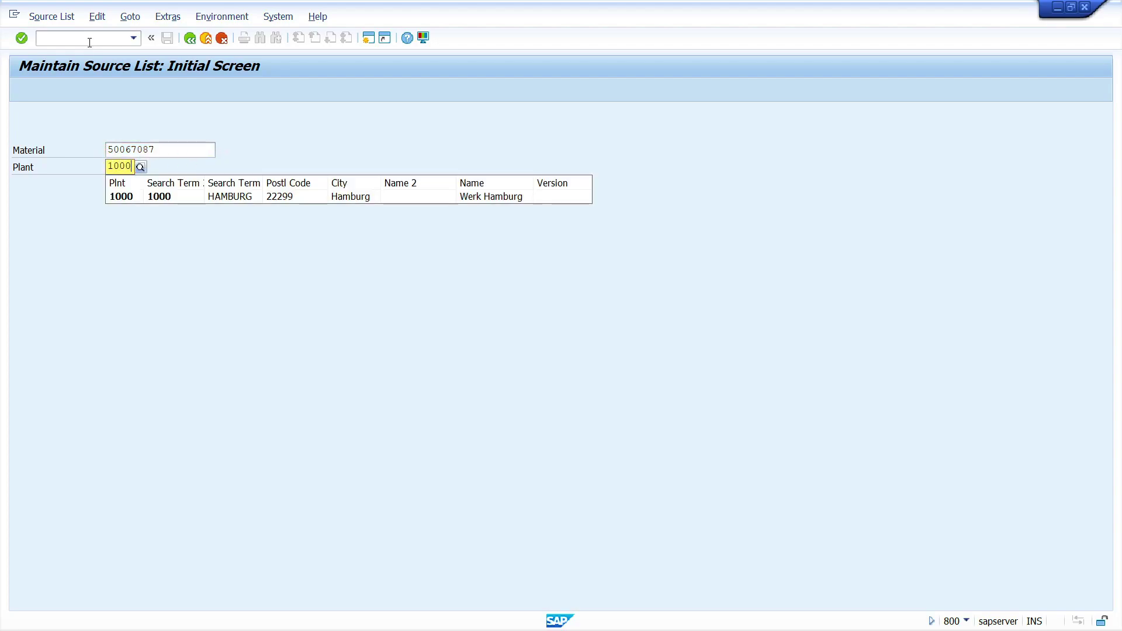
key(Return)
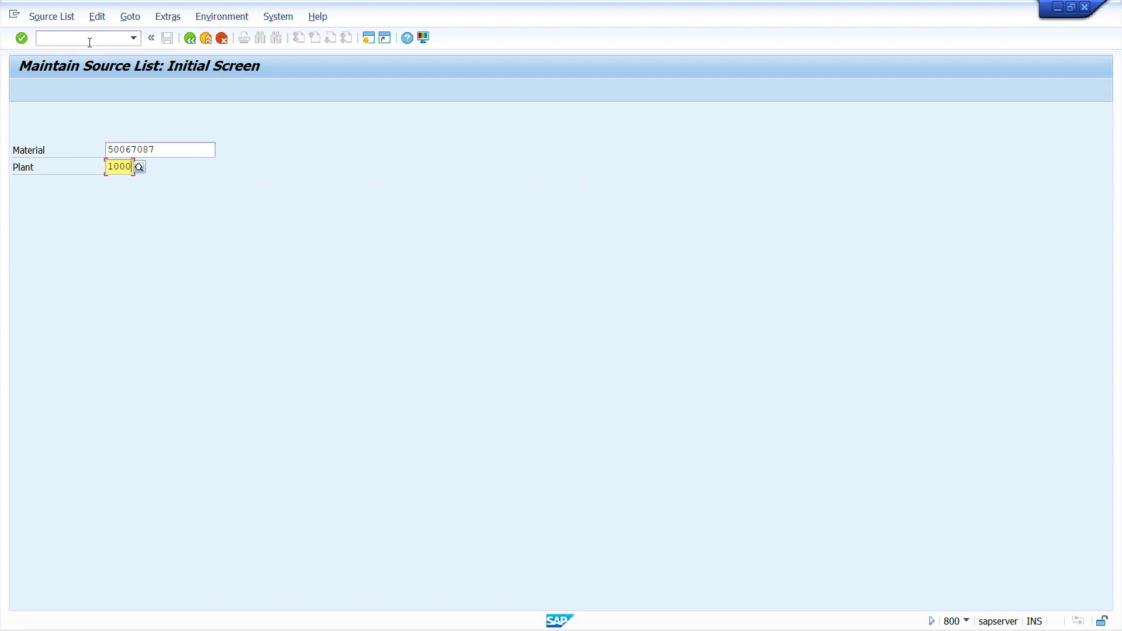
key(Return)
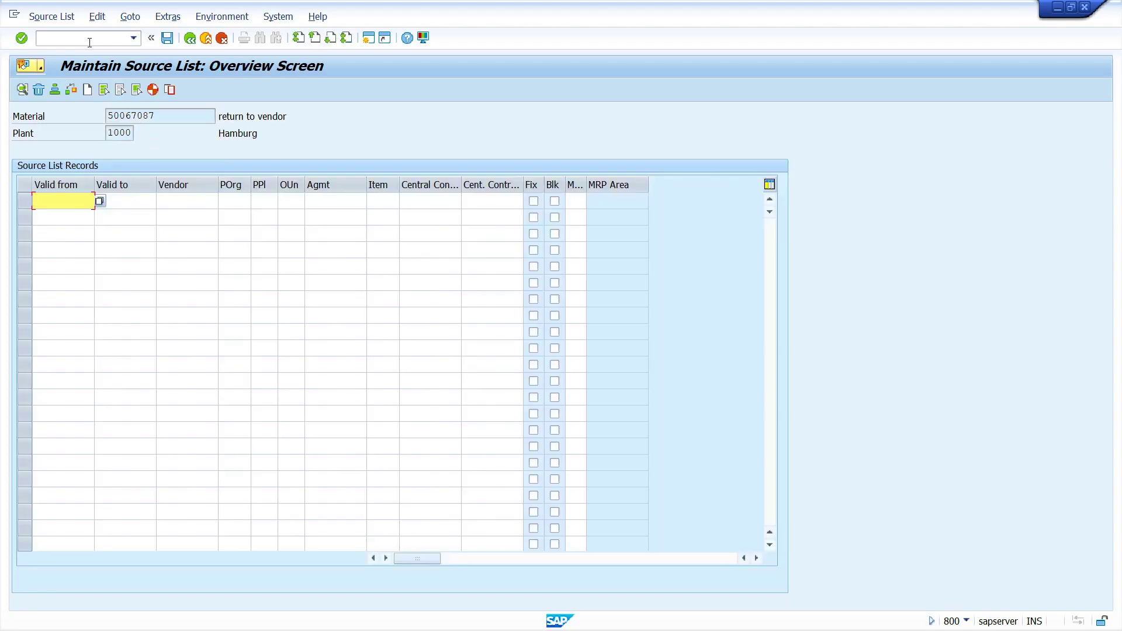
Add a record valid 29.06.2024 to 31122024 for vendor 1000 and purchasing org 1000.
key(BackSpace)
key(Down)
key(Return)
key(Tab)
key(BackSpace)
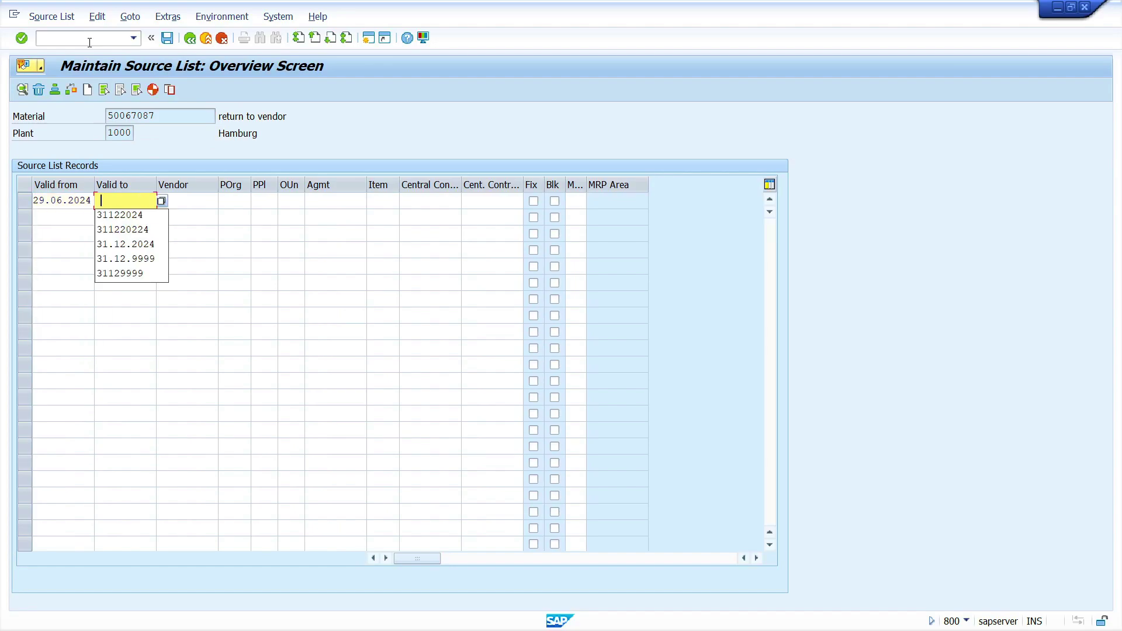
key(Down)
key(Return)
key(Tab)
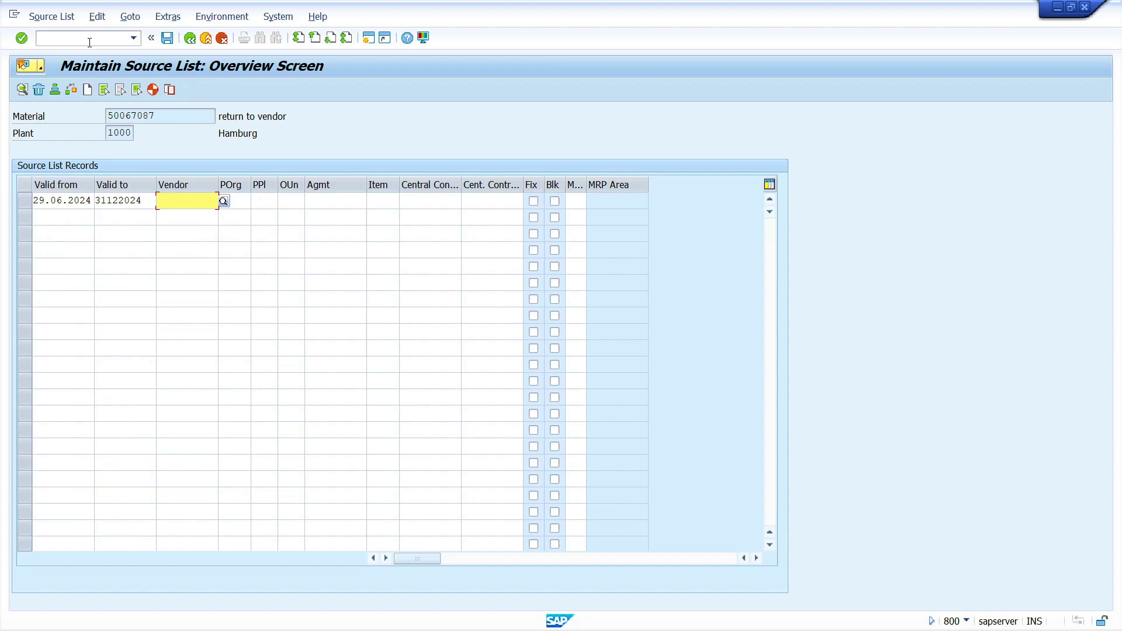
text(1000)
key(Tab)
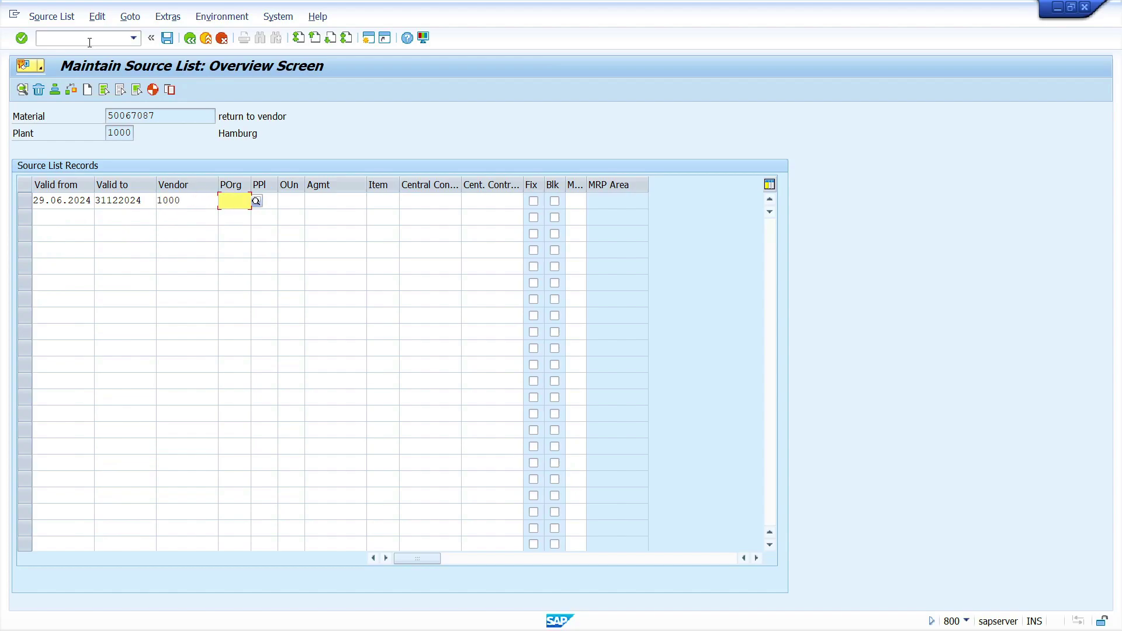
text(1000)
key(Tab)
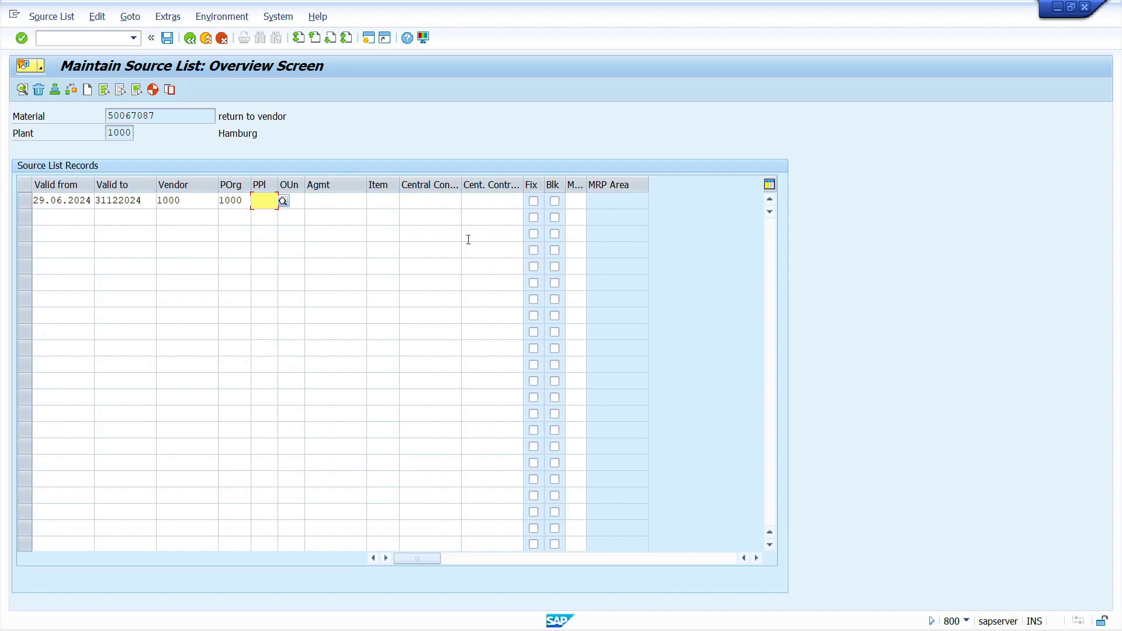
click(333, 199)
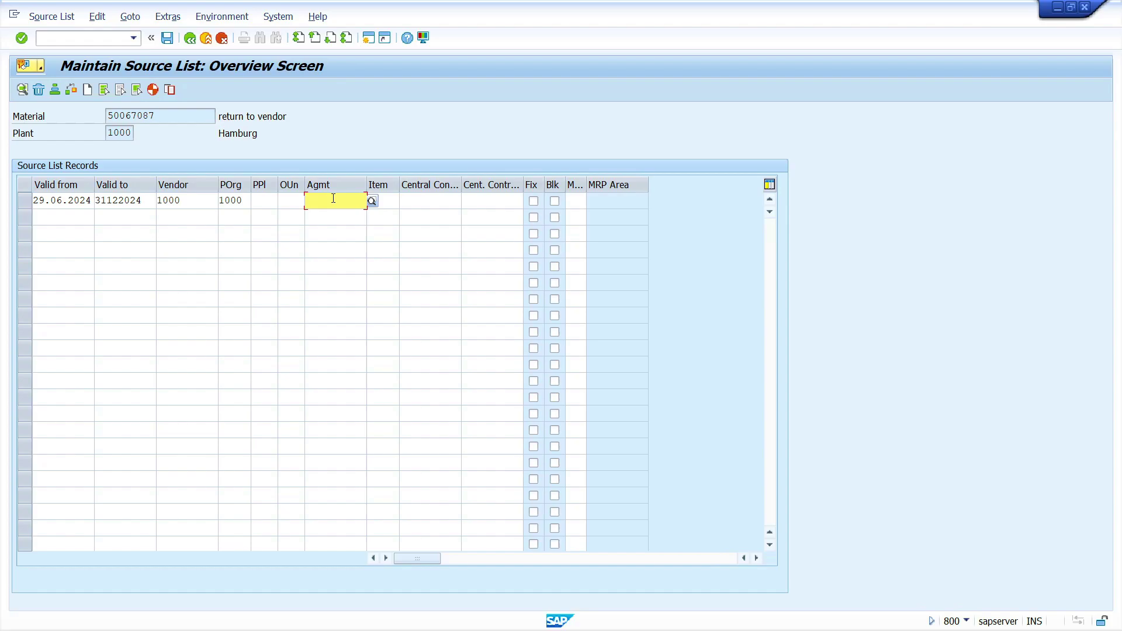
key(super+v)
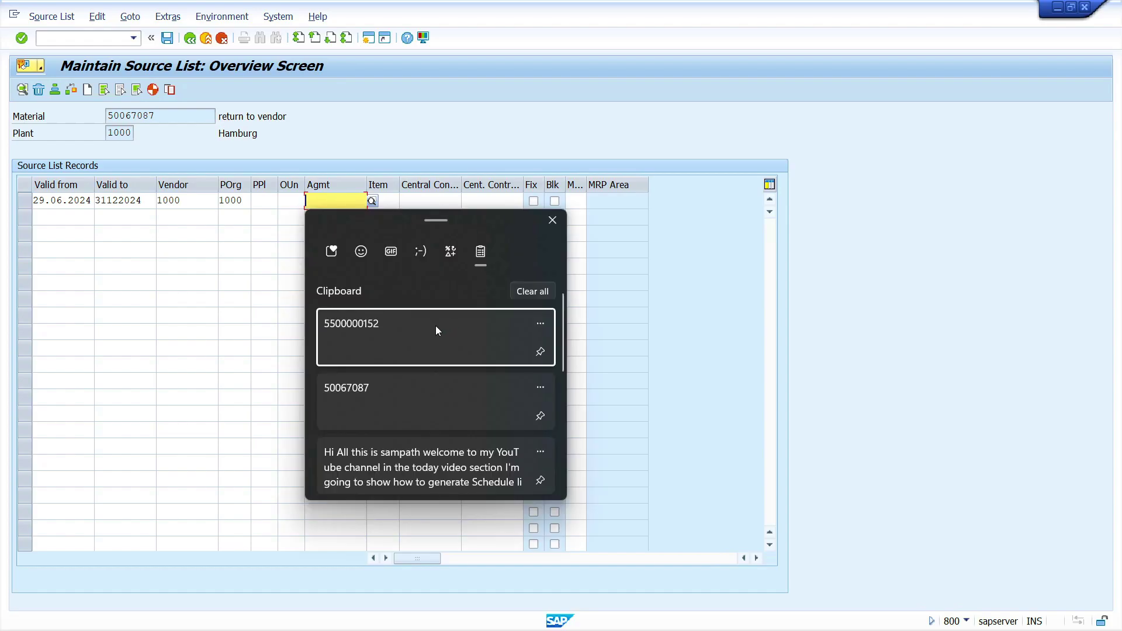
click(436, 325)
key(Tab)
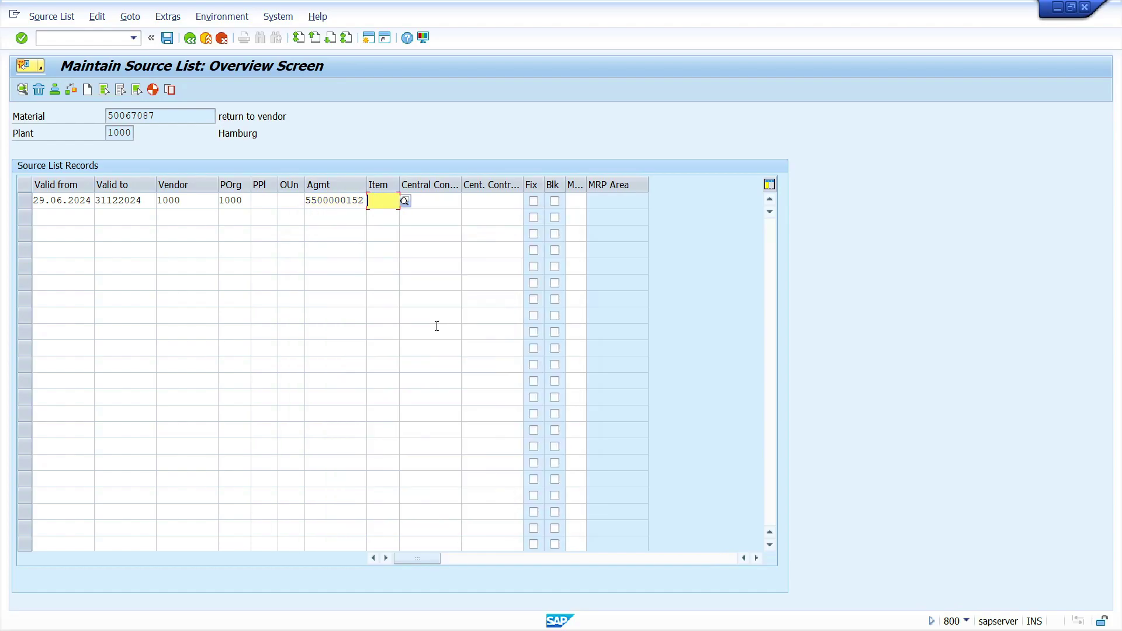
text(10)
key(Tab)
click(574, 201)
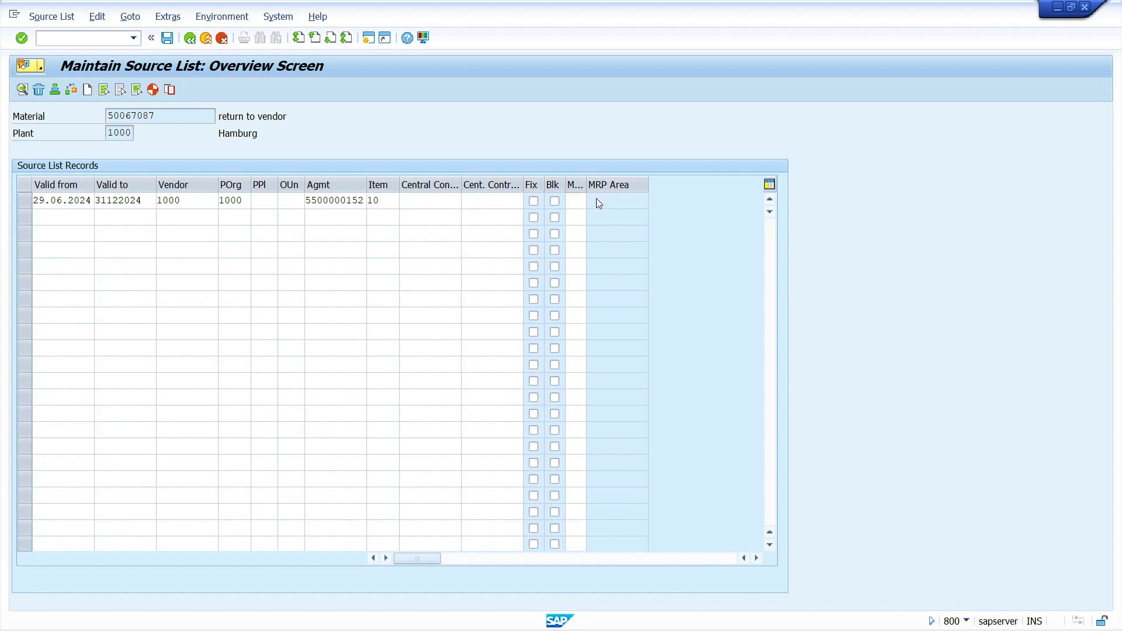
Set MRP usage 2 (automatic schedule lines) on the record and save the source list.
click(592, 201)
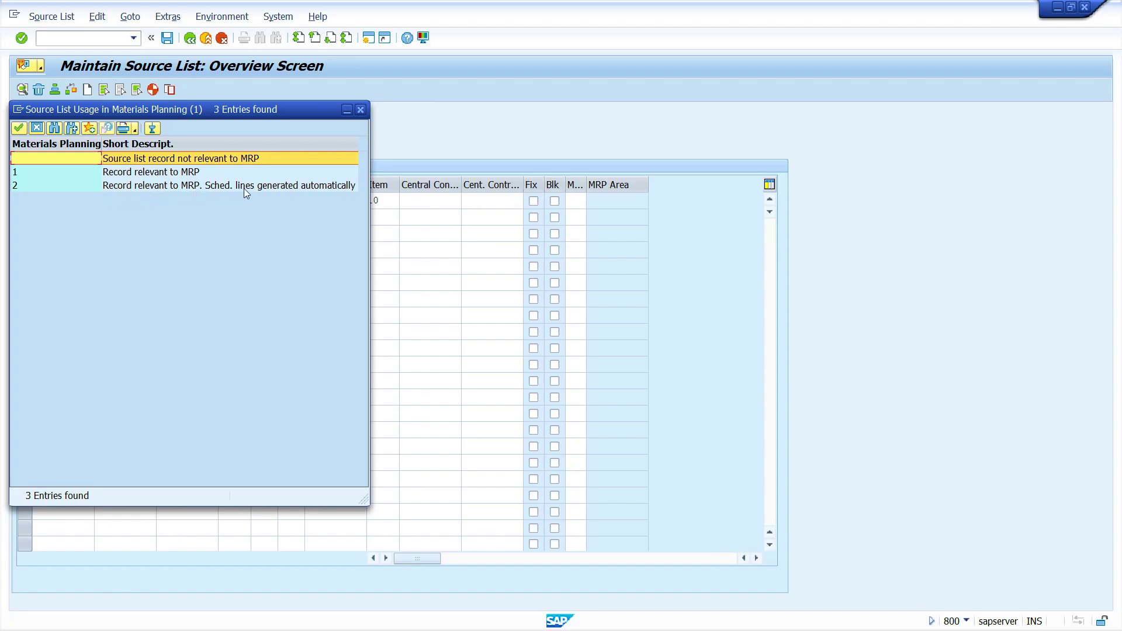
click(156, 186)
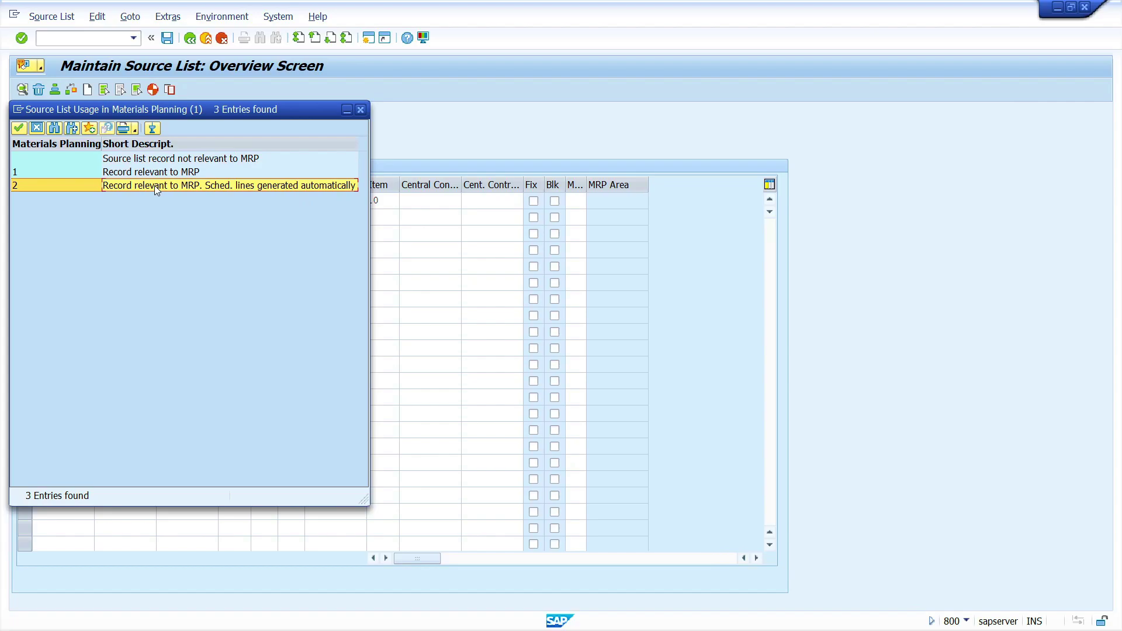
double_click(154, 185)
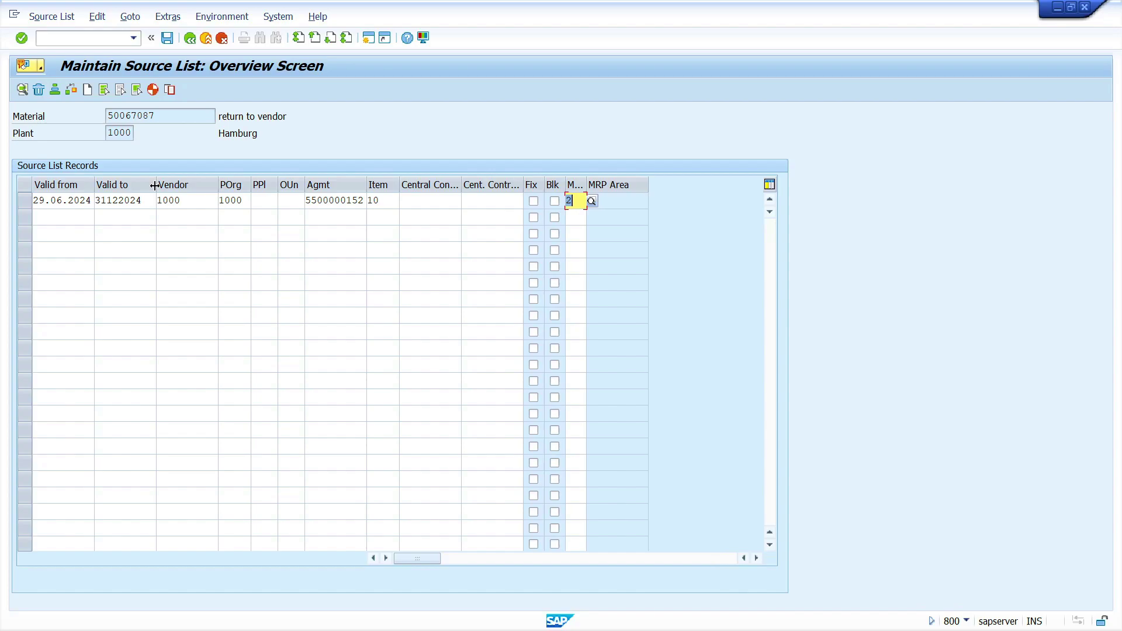
key(Return)
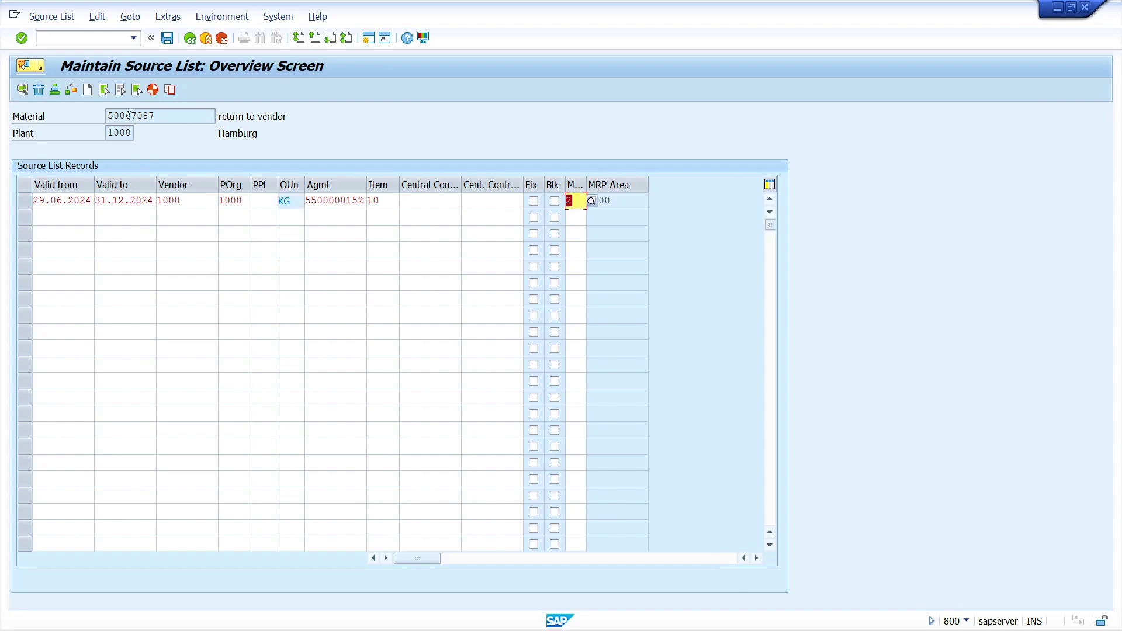
click(167, 39)
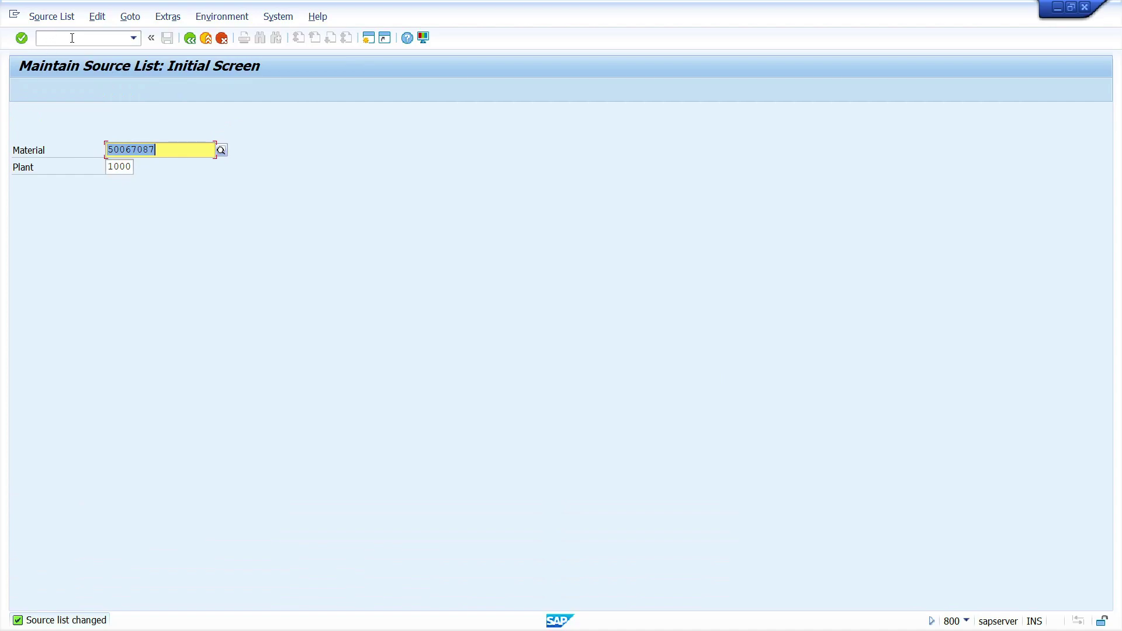
click(73, 38)
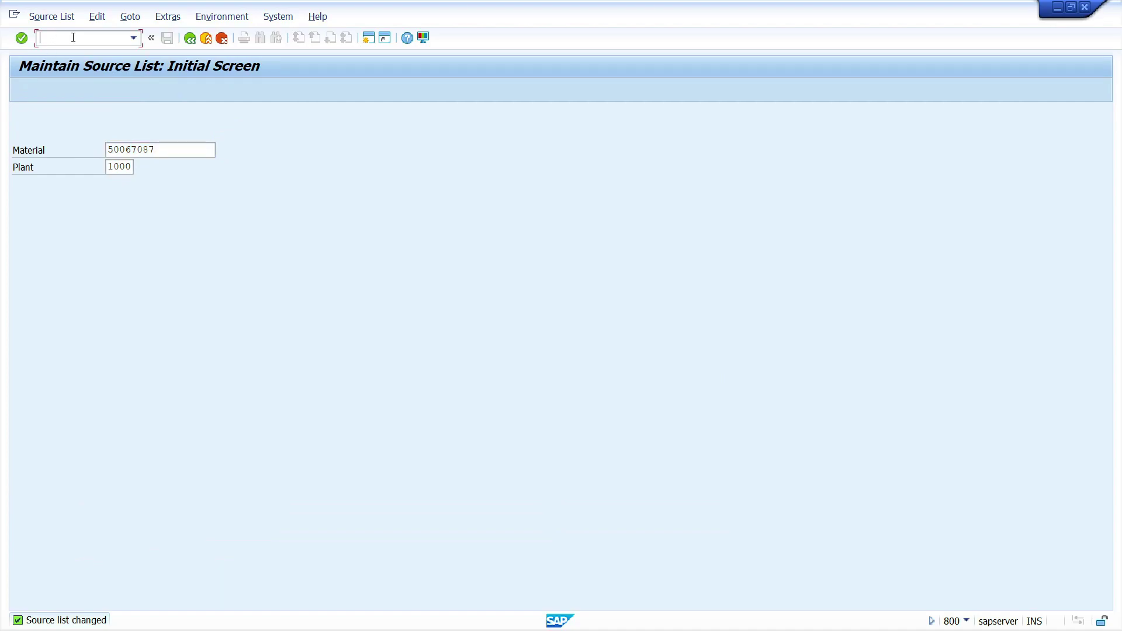
Run MD03 for material 50067087 at plant 1000, showing results before saving, with SA schedule lines option 3.
text(/nmd03)
key(Return)
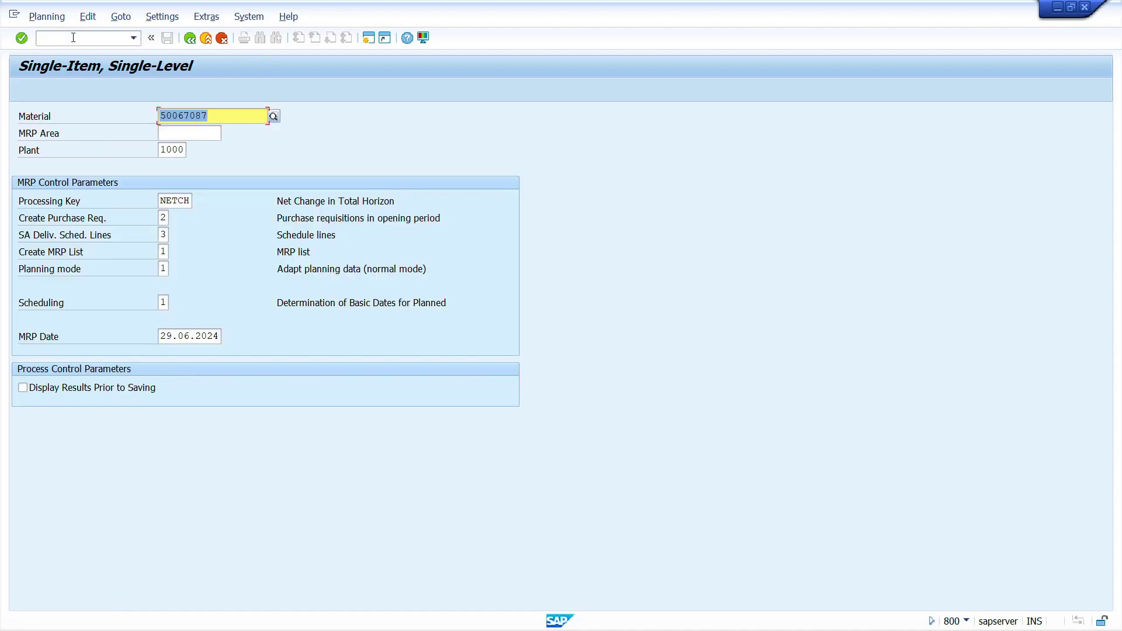
click(51, 391)
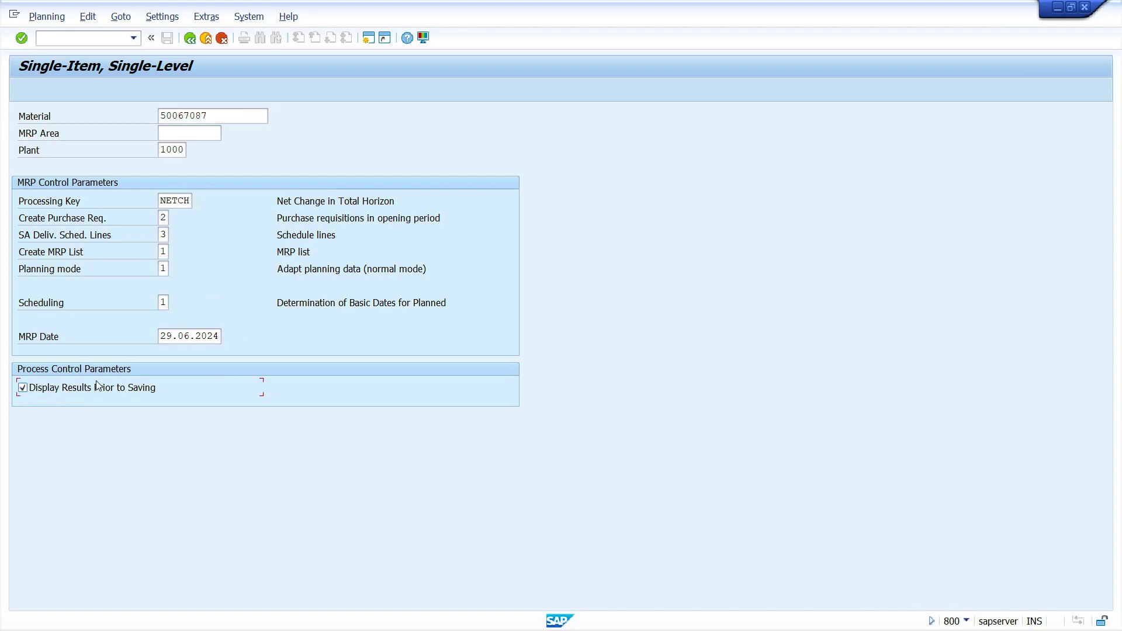
click(169, 234)
click(178, 234)
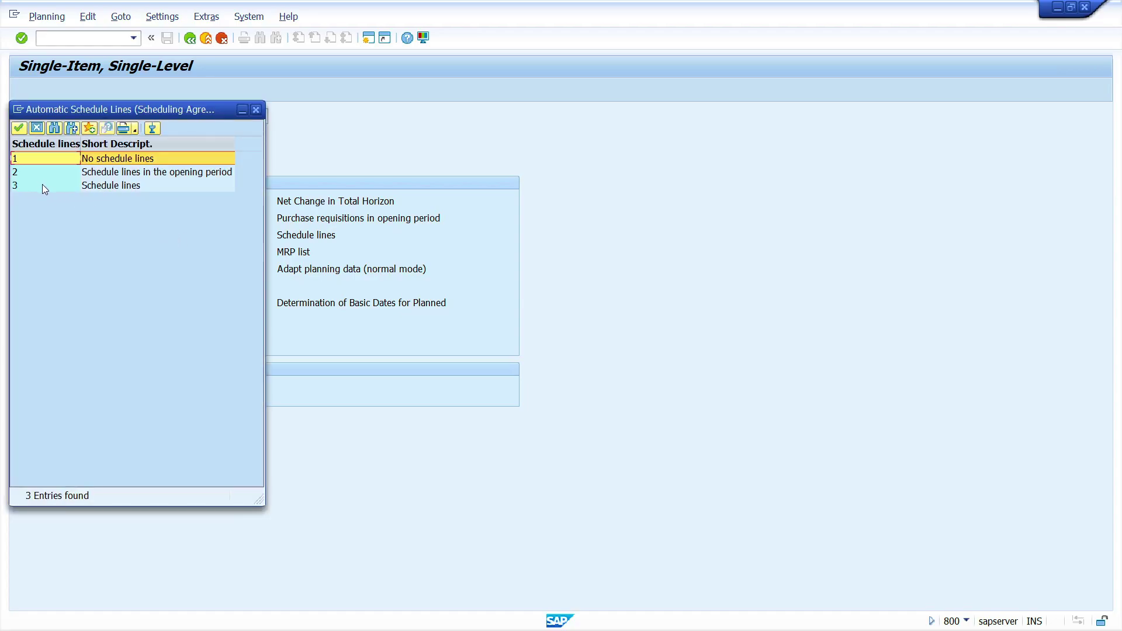
click(42, 185)
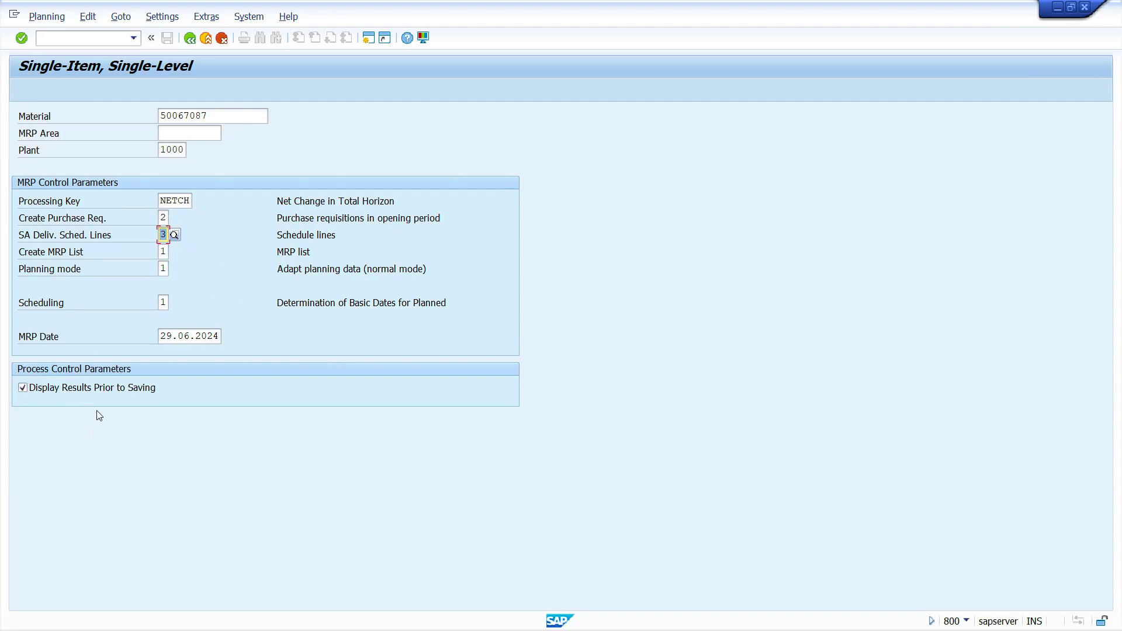
key(Return)
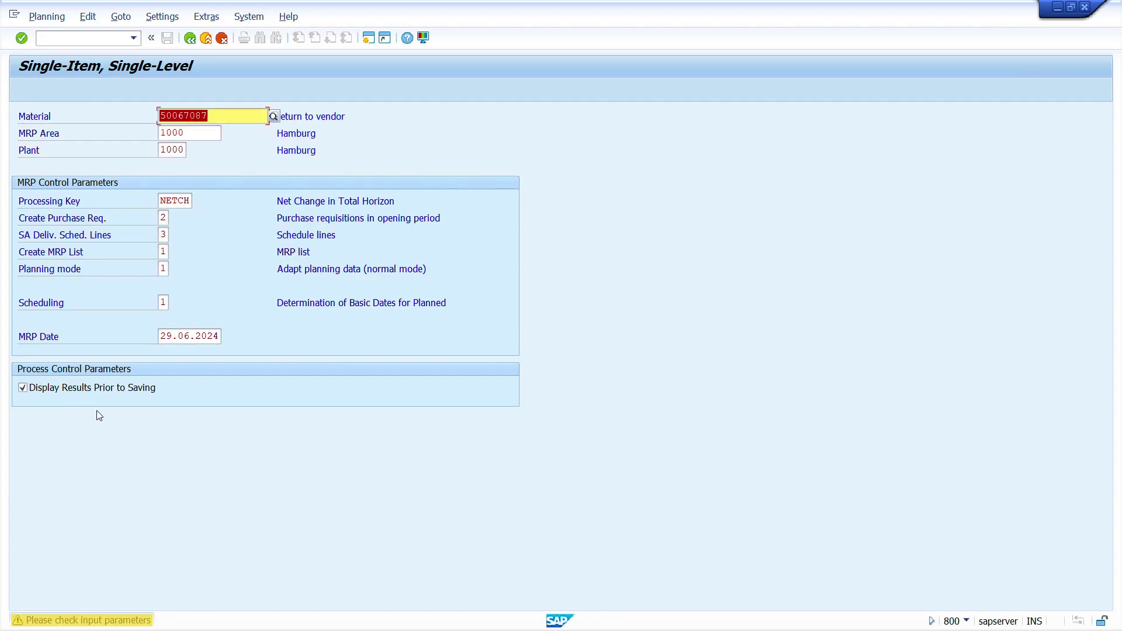
key(Return)
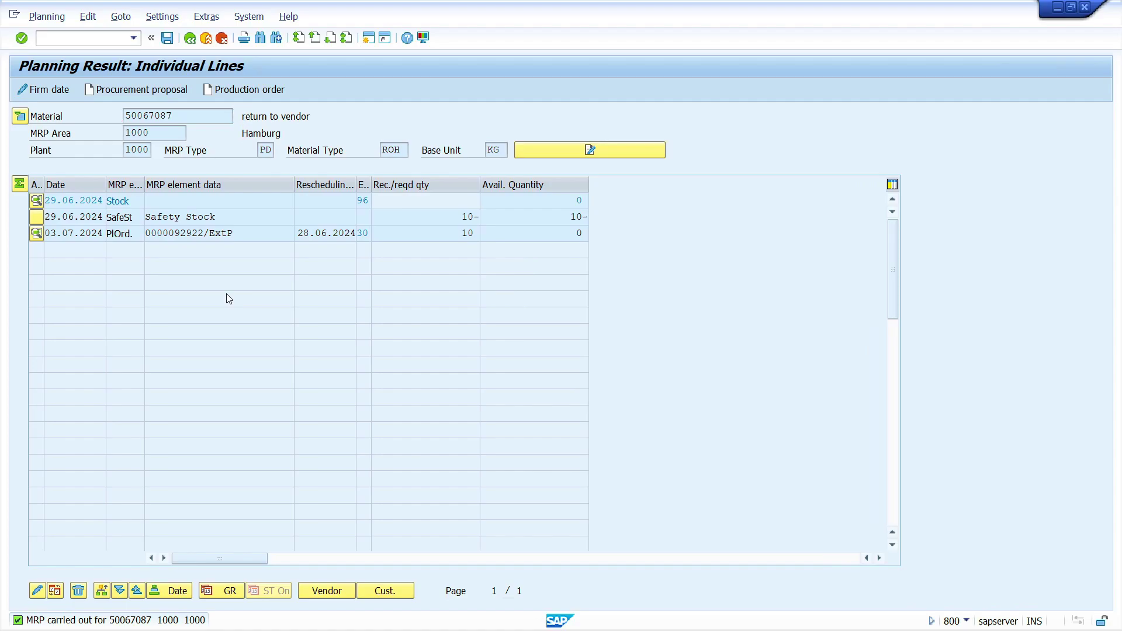
Discard the planning result without saving and keep Display Results Prior to Saving ticked.
key(F3)
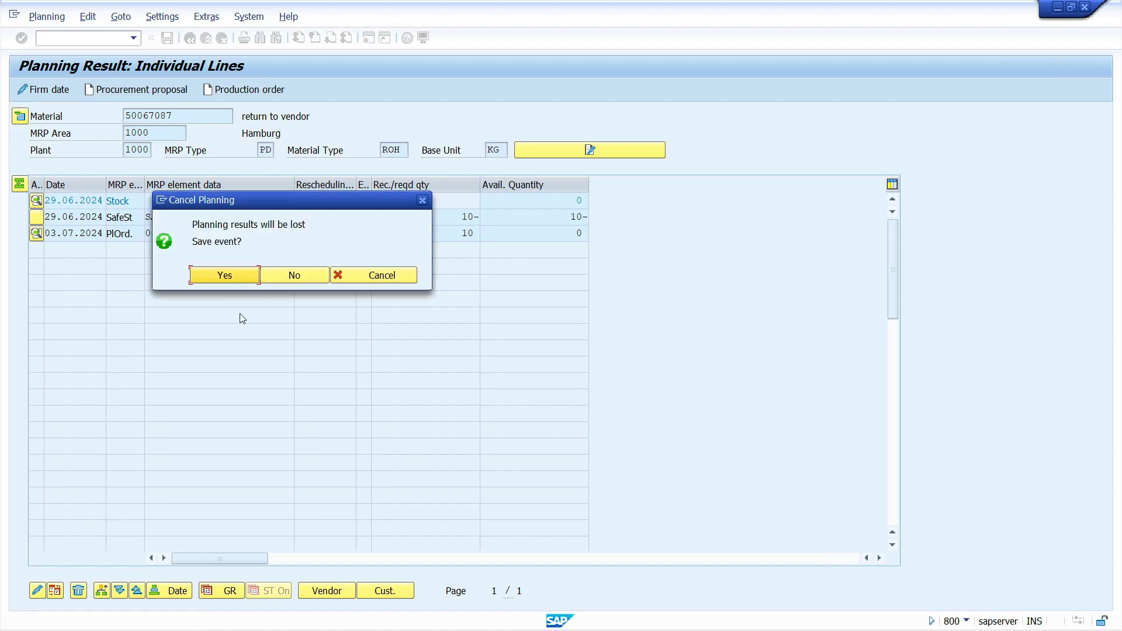
click(293, 277)
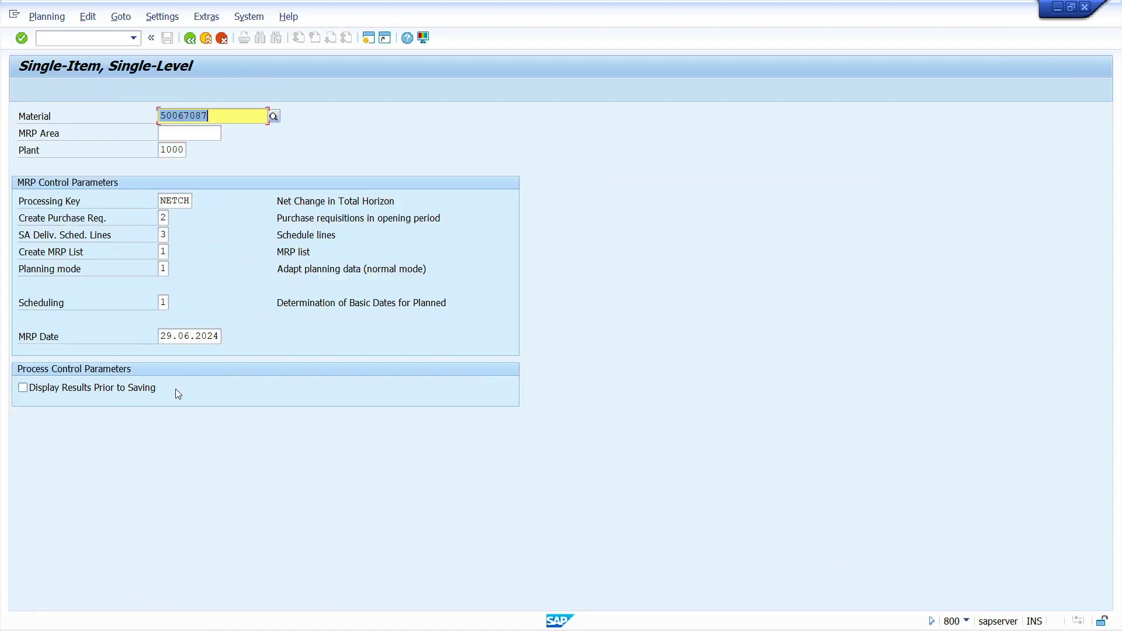
click(70, 389)
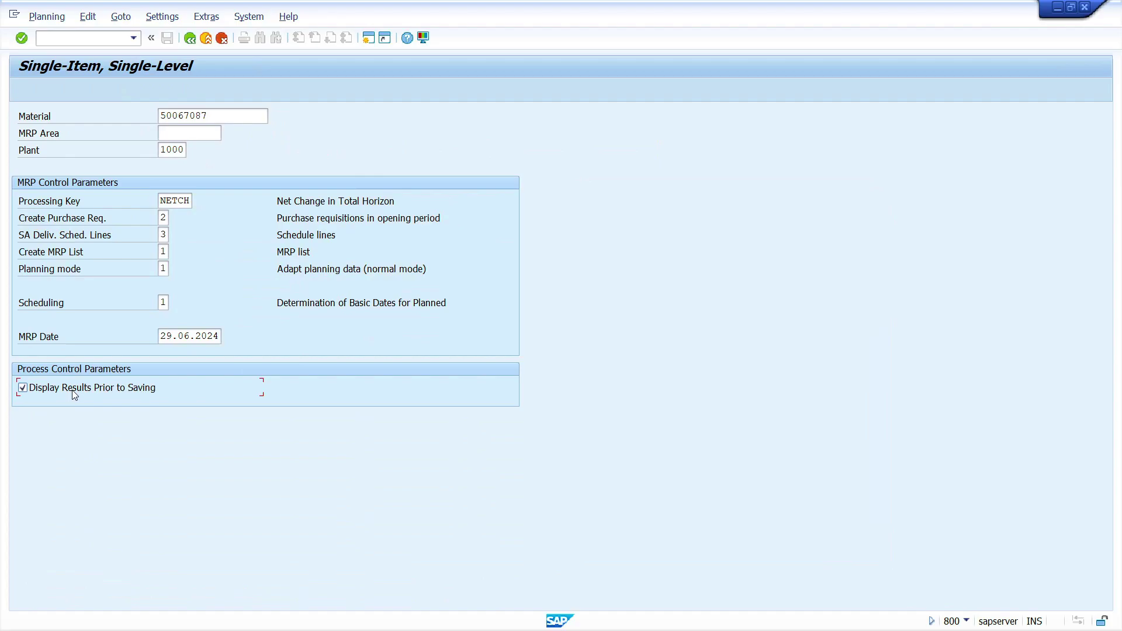
Set the MRP date to 01.07.2024 and rerun the planning for 50067087.
click(206, 336)
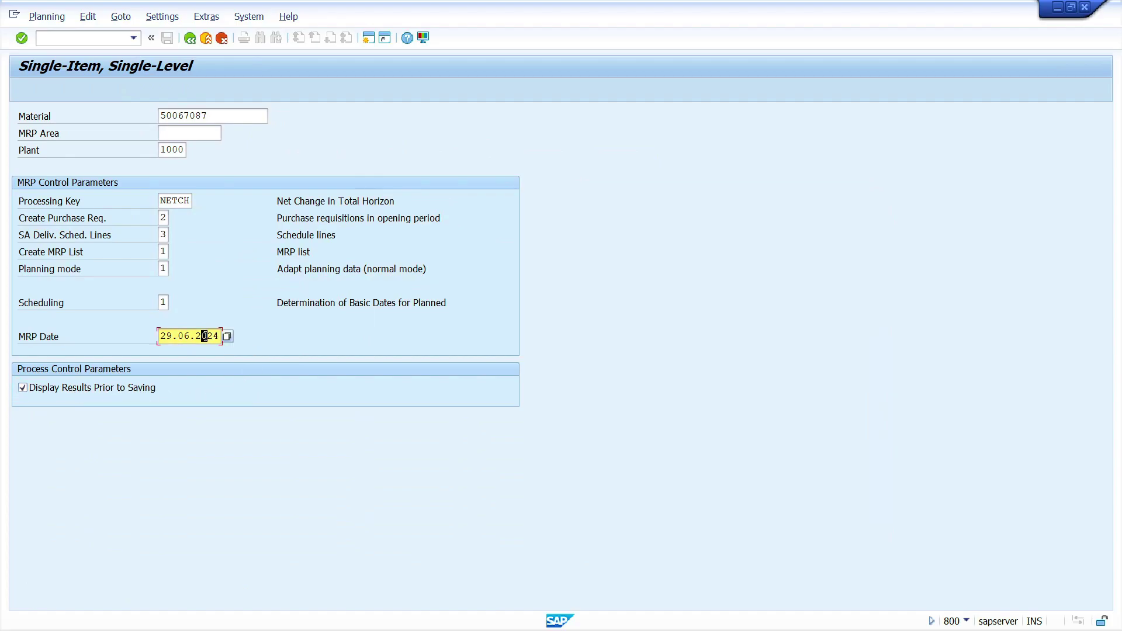
click(229, 338)
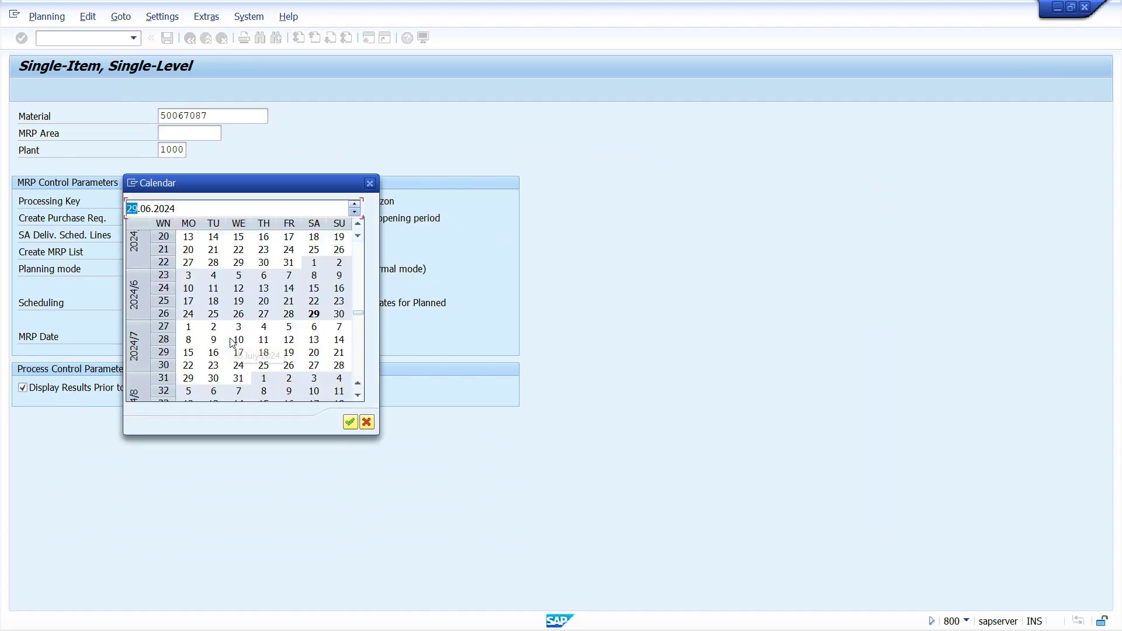
double_click(189, 327)
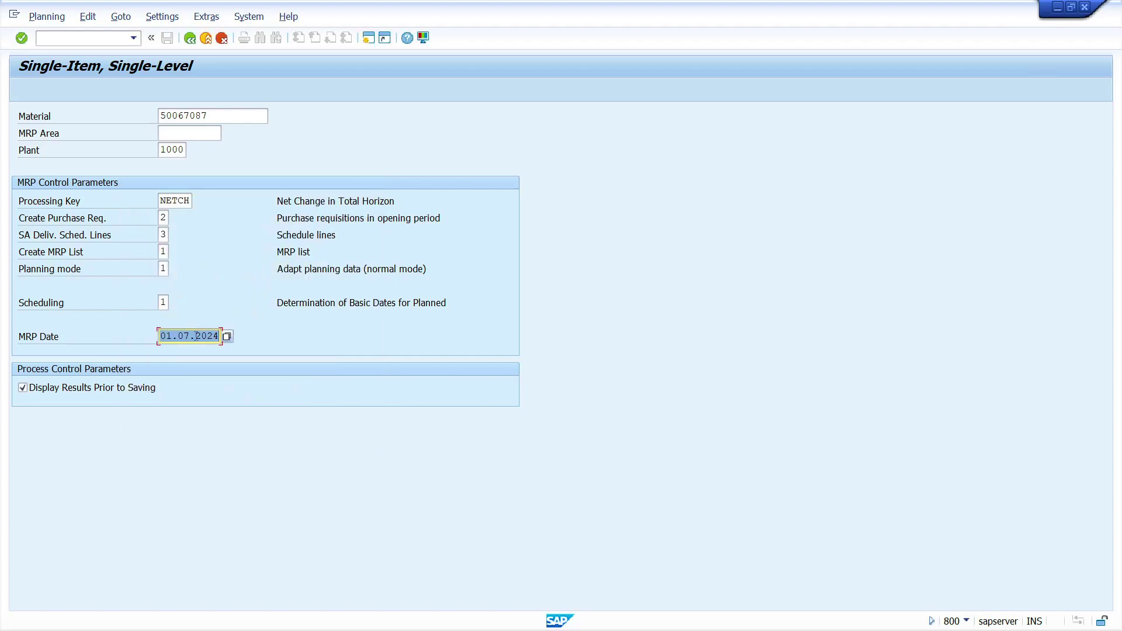
key(Return)
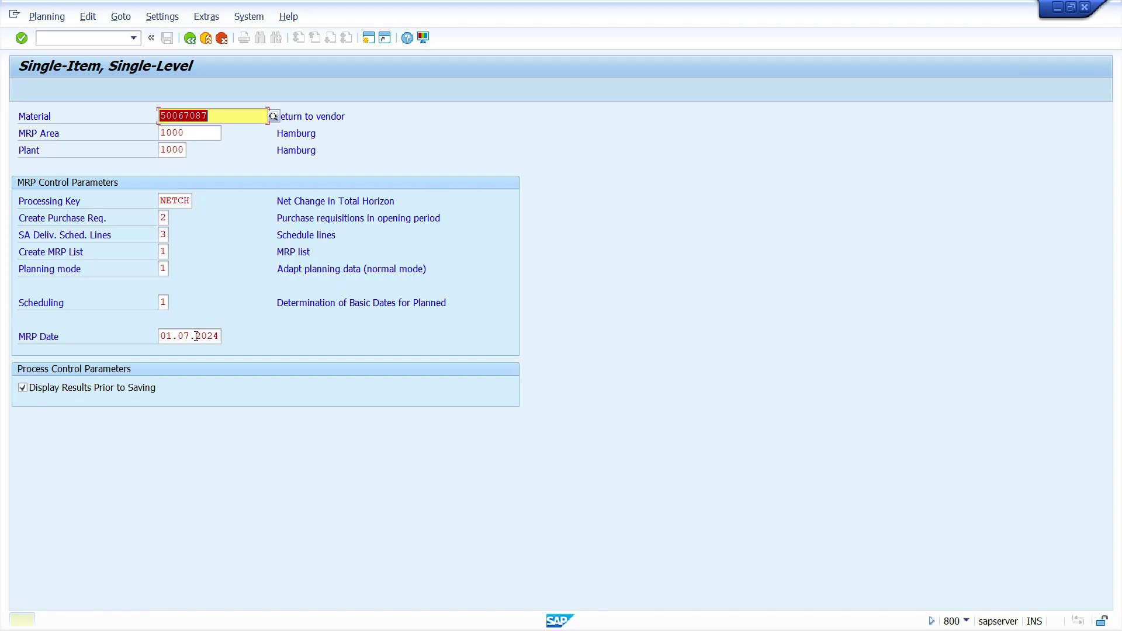
key(Return)
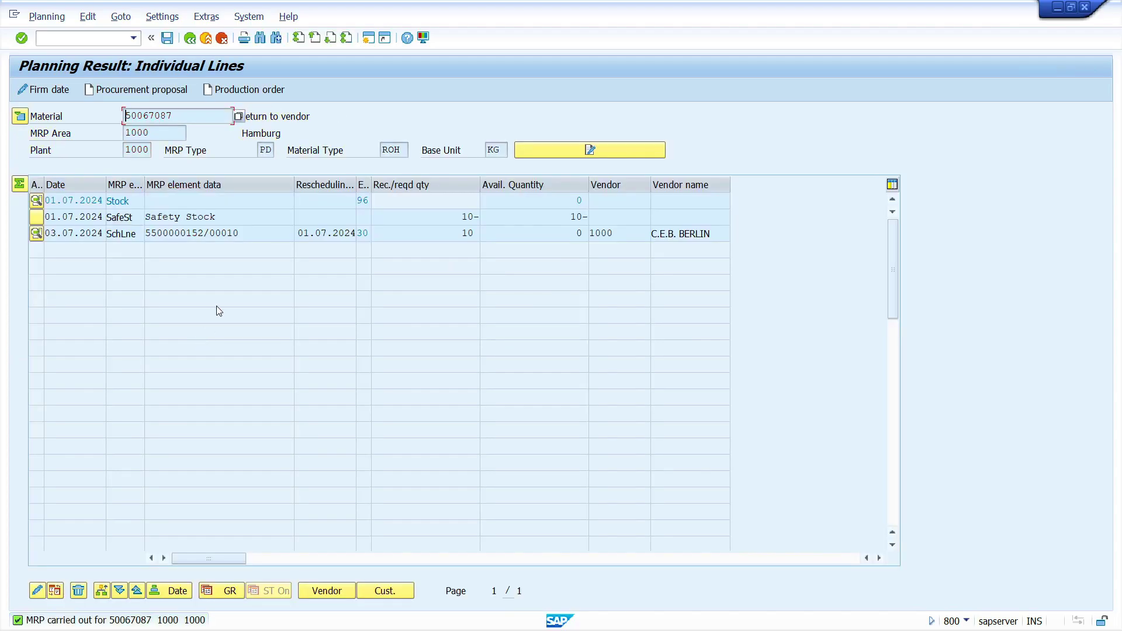
click(167, 38)
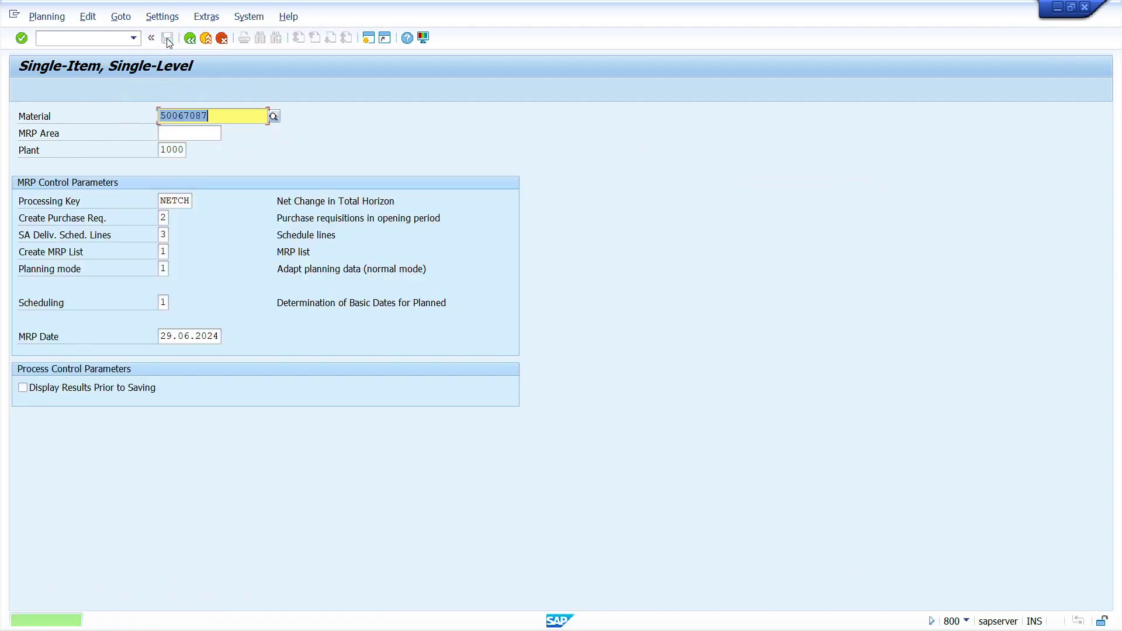
click(81, 39)
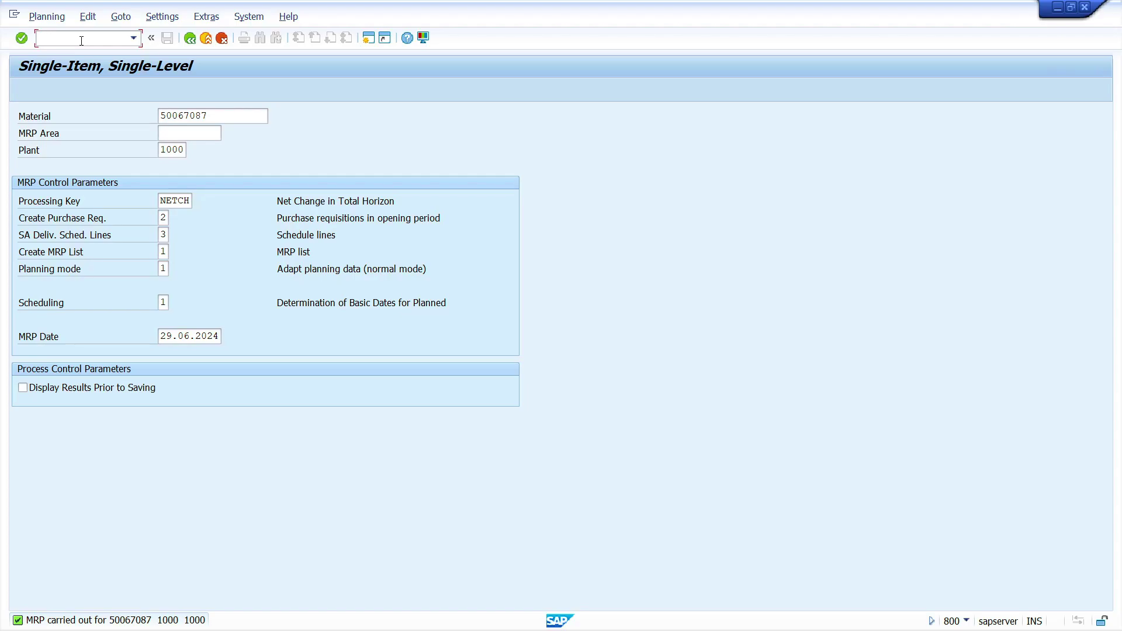
text(/nd04)
key(Return)
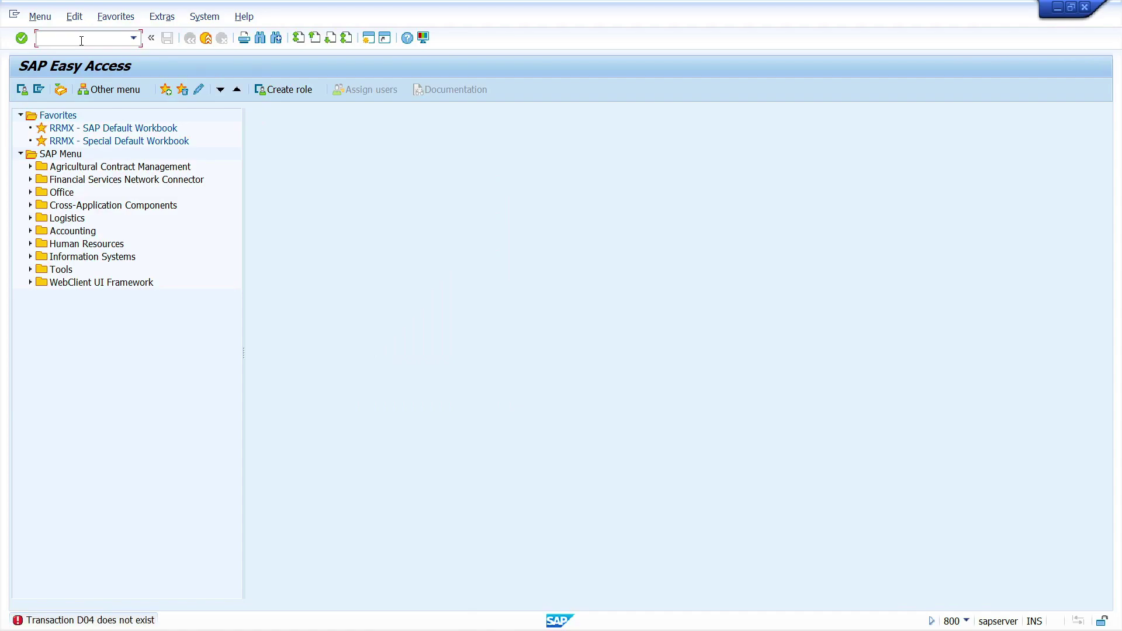
Display the MD04 stock/requirements list for 50067087, then return to SAP Easy Access.
text(md04)
key(Return)
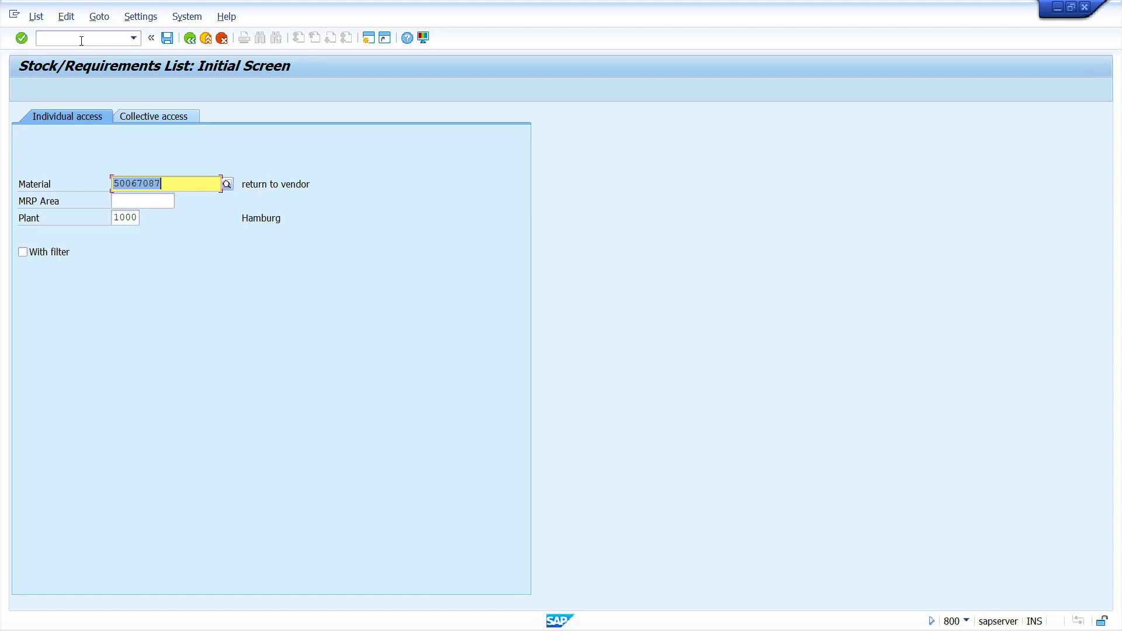
key(Return)
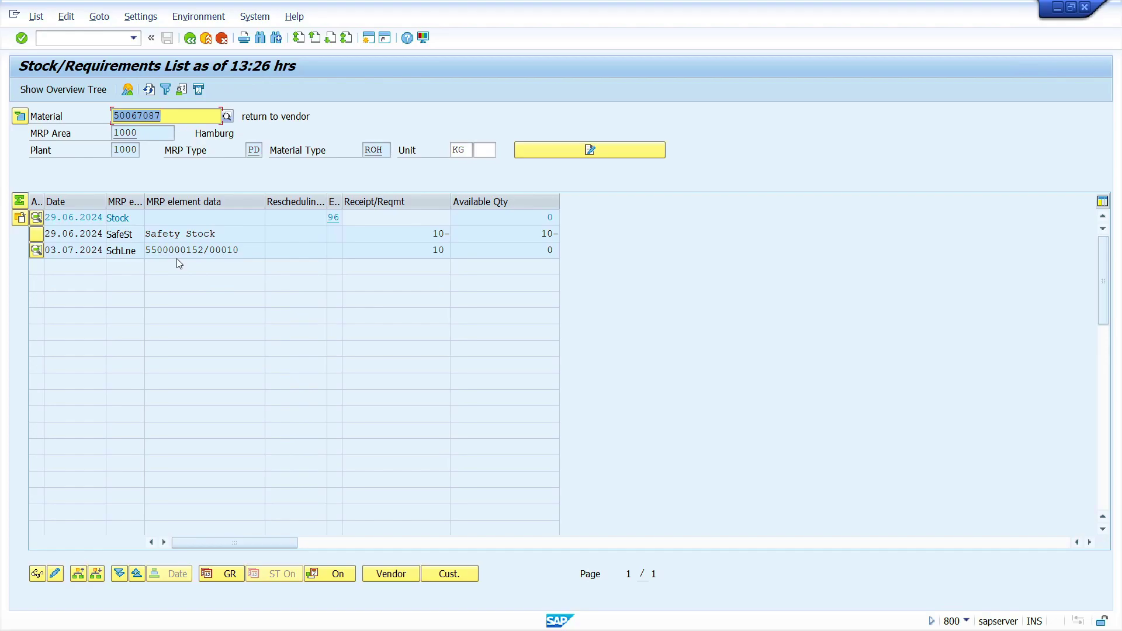
key(F3)
key(F3)
text(me38)
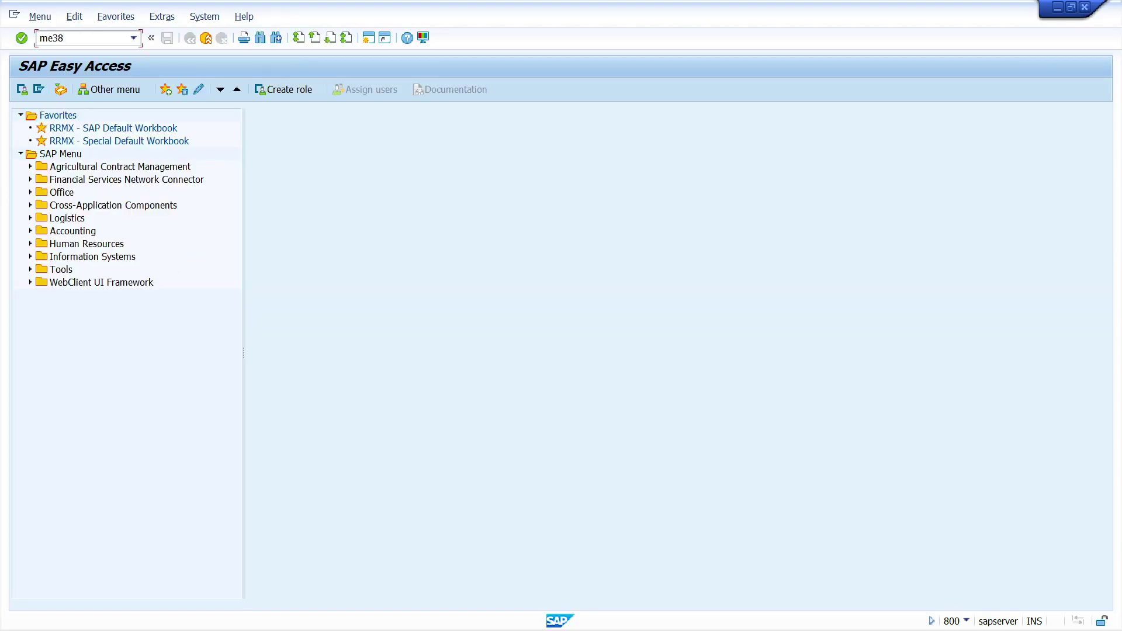
key(Return)
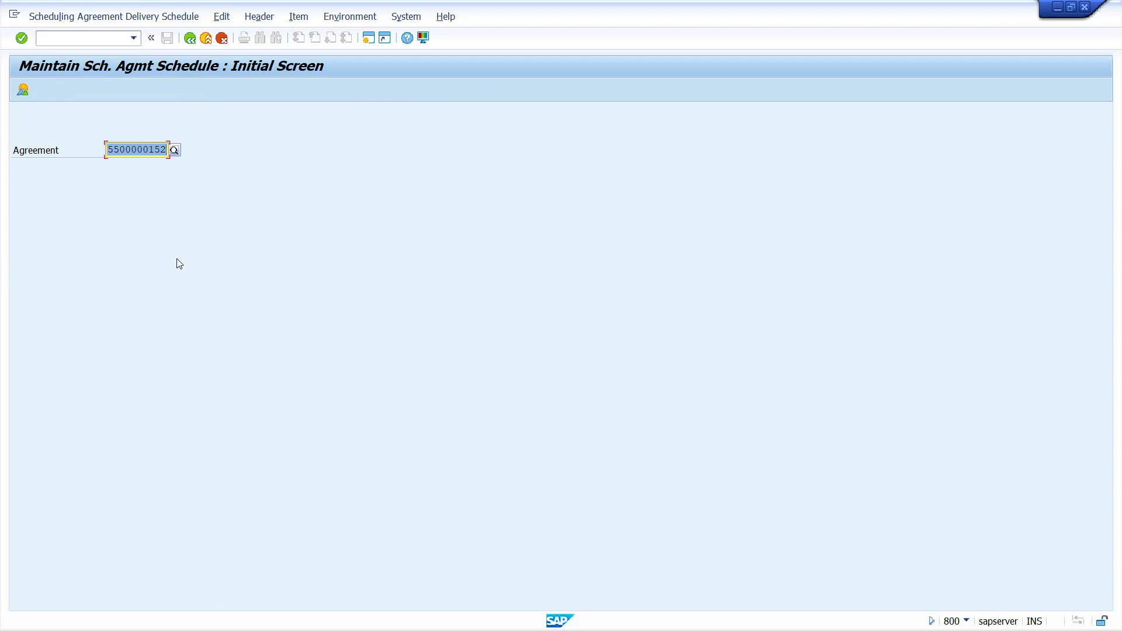
key(Return)
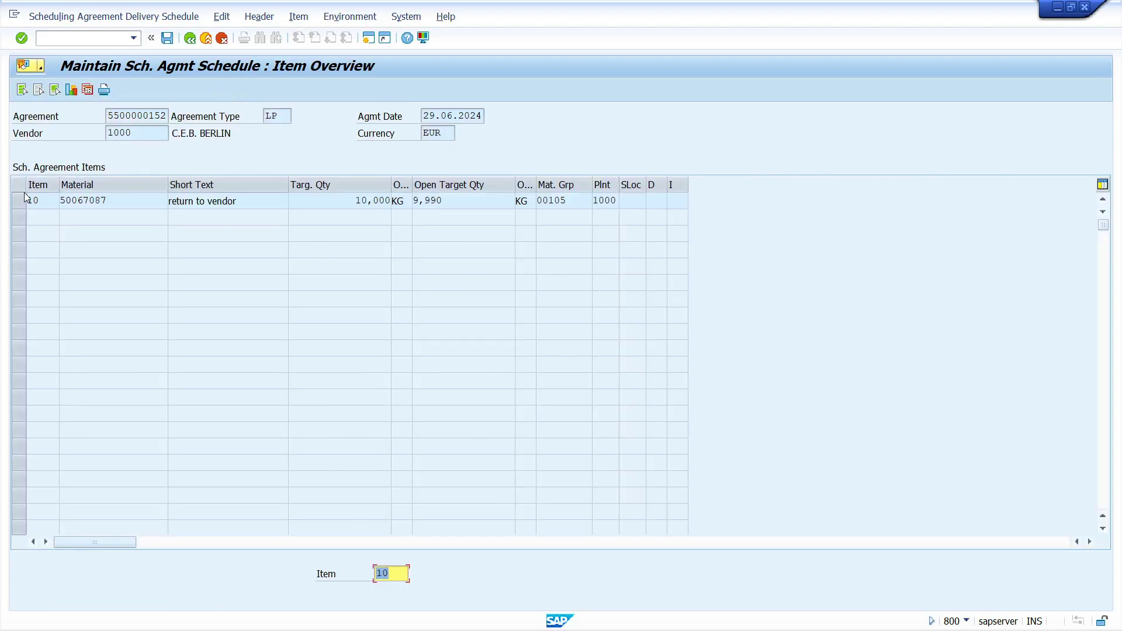
click(24, 197)
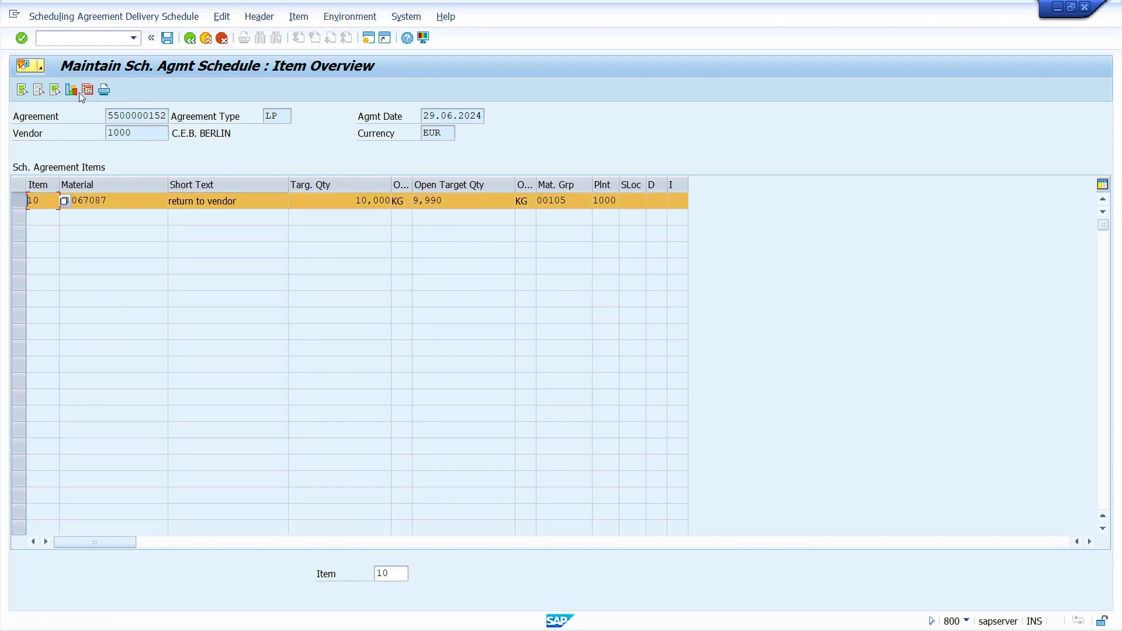
click(85, 88)
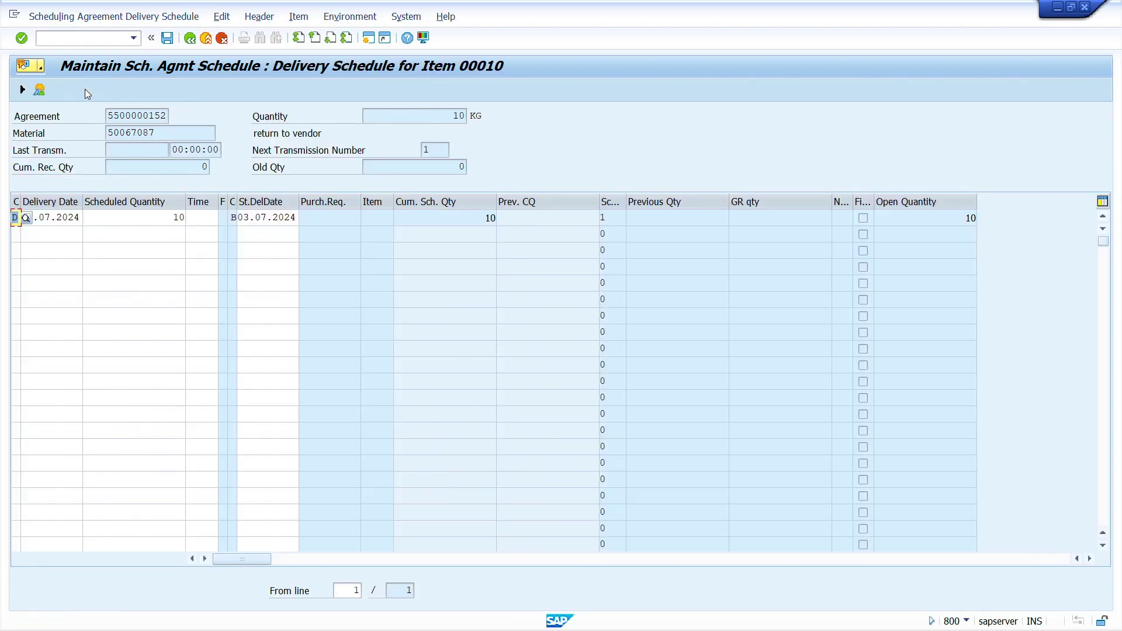
click(139, 218)
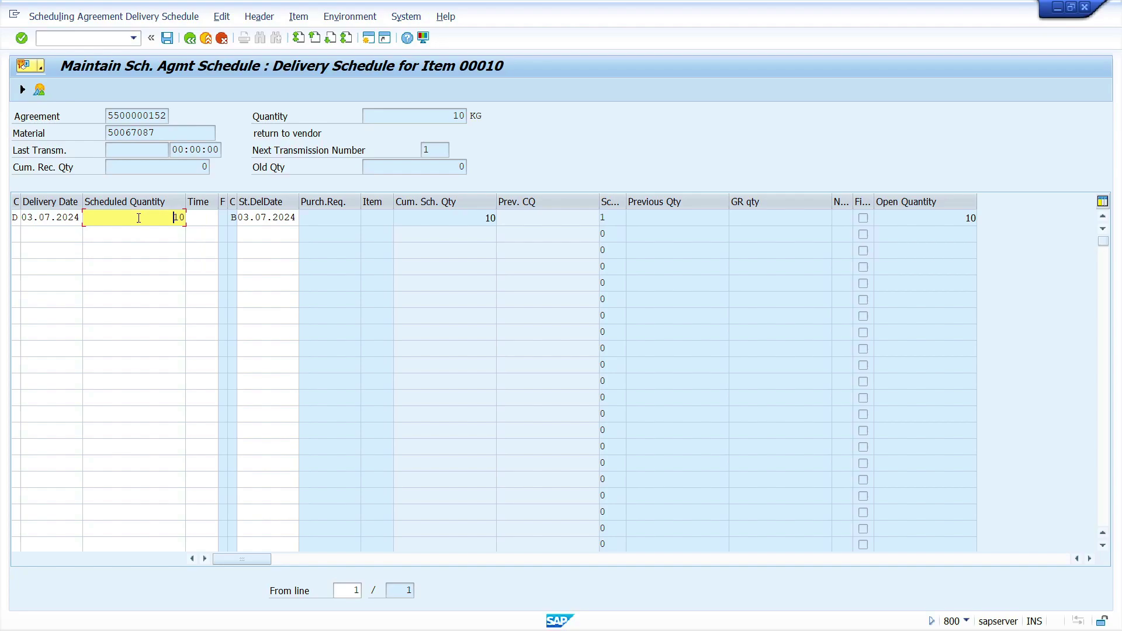